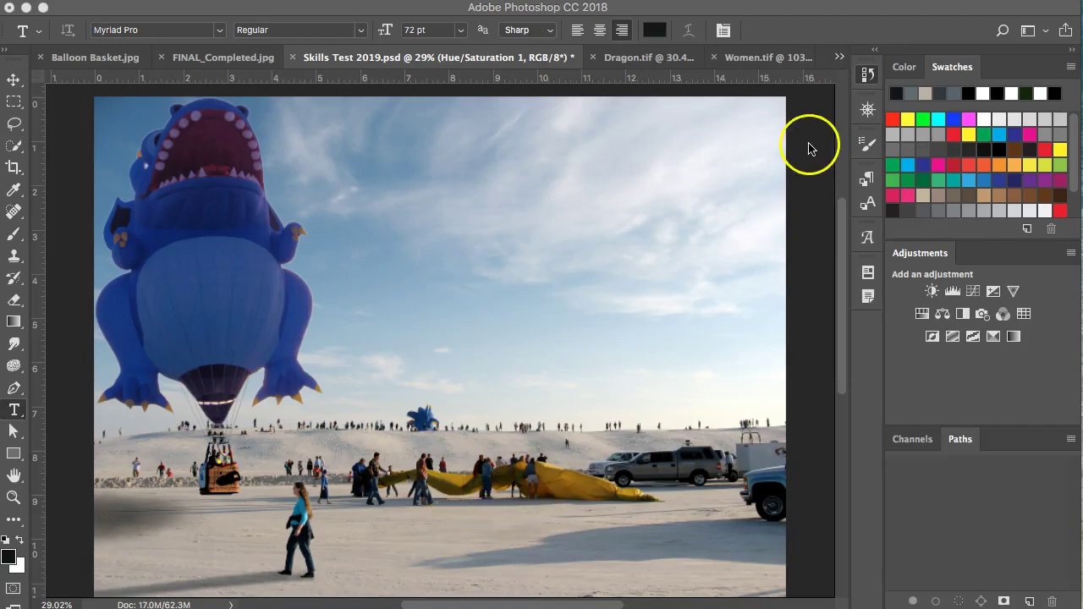
Check the edit history and the finished reference image, then return to Skills Test 2019.psd.
key(alt+F9)
click(821, 68)
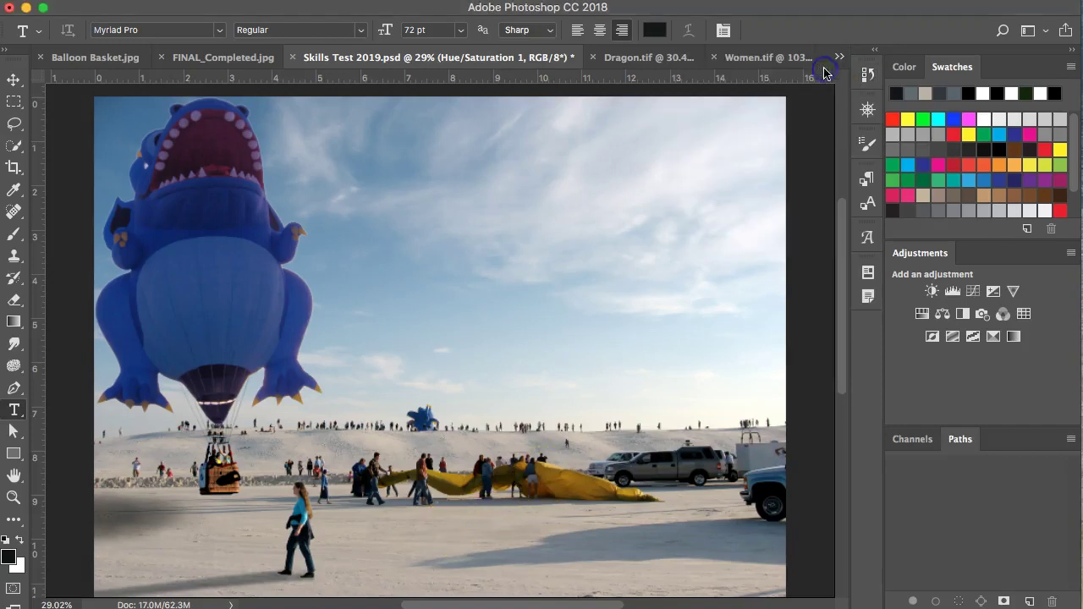
click(234, 59)
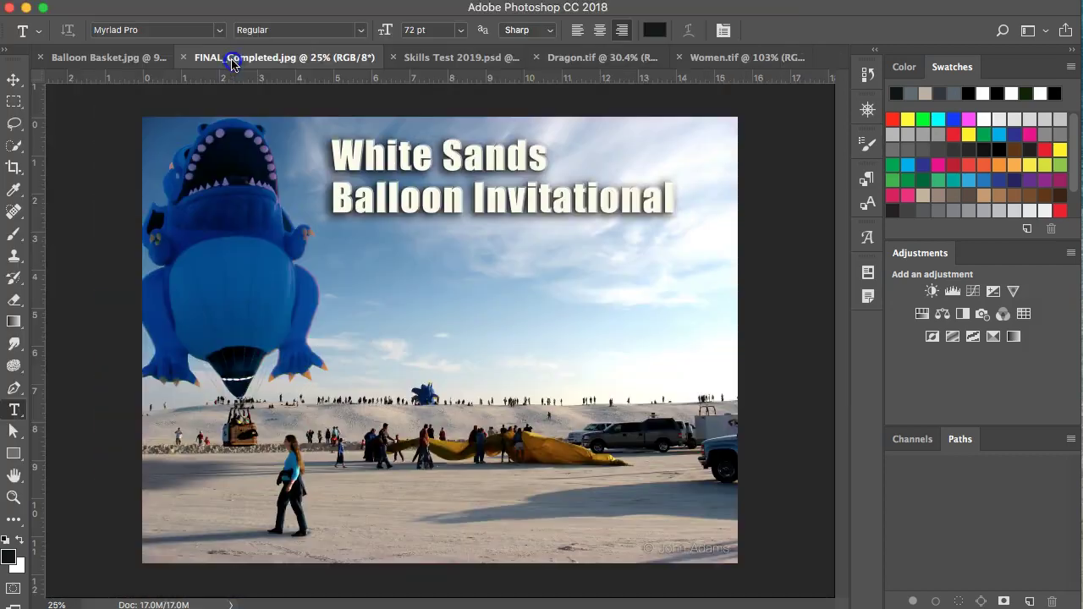
click(428, 57)
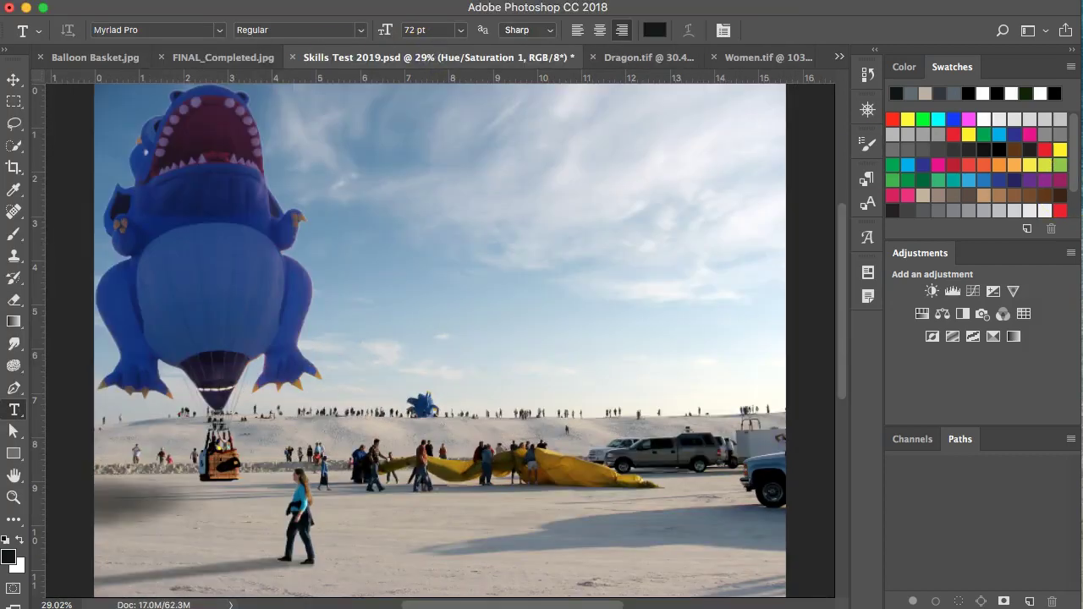
Show the Layers panel with F7 and float it beside the canvas.
key(F7)
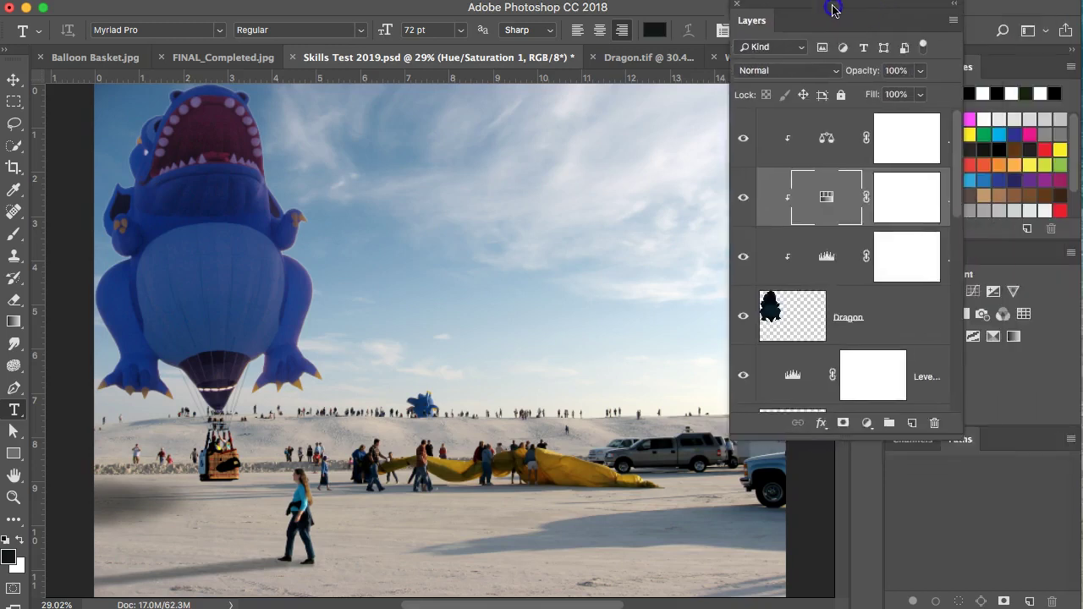
drag(835, 6, 778, 11)
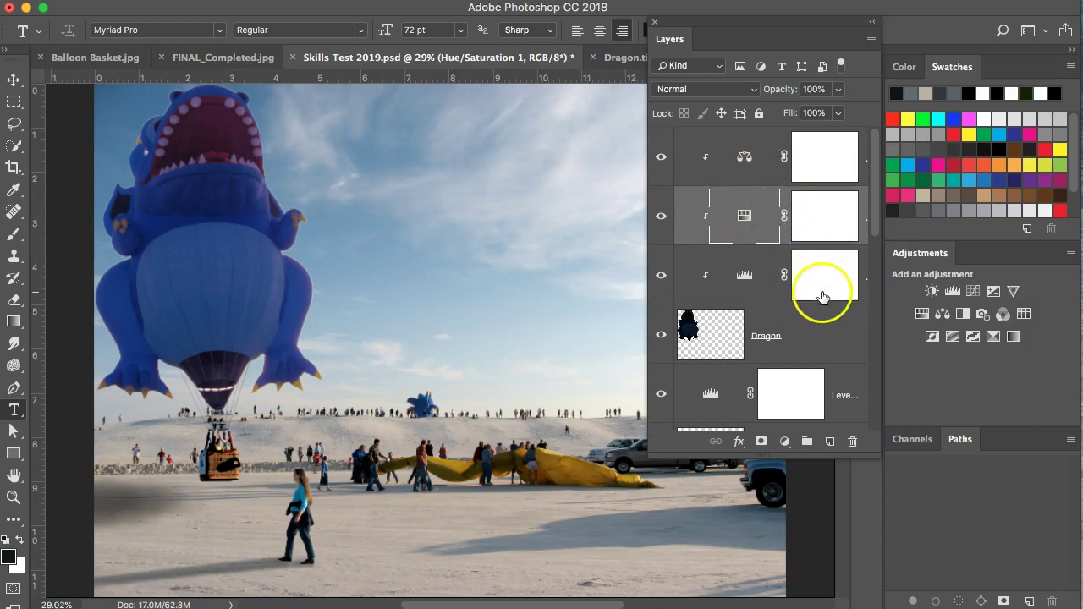
scroll(795, 341, down, 1)
scroll(796, 341, down, 5)
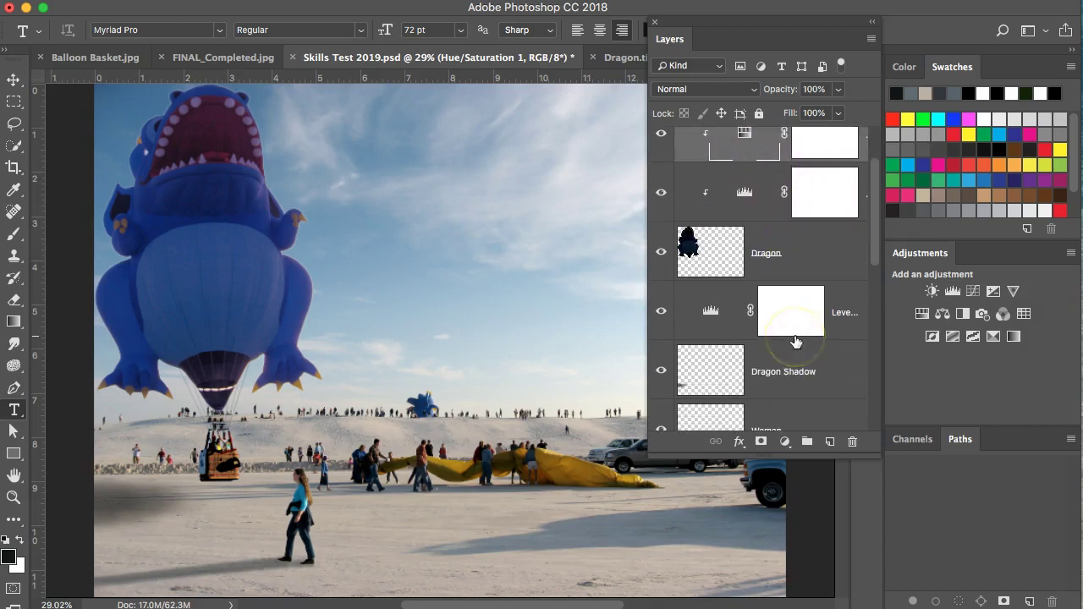
scroll(795, 341, up, 6)
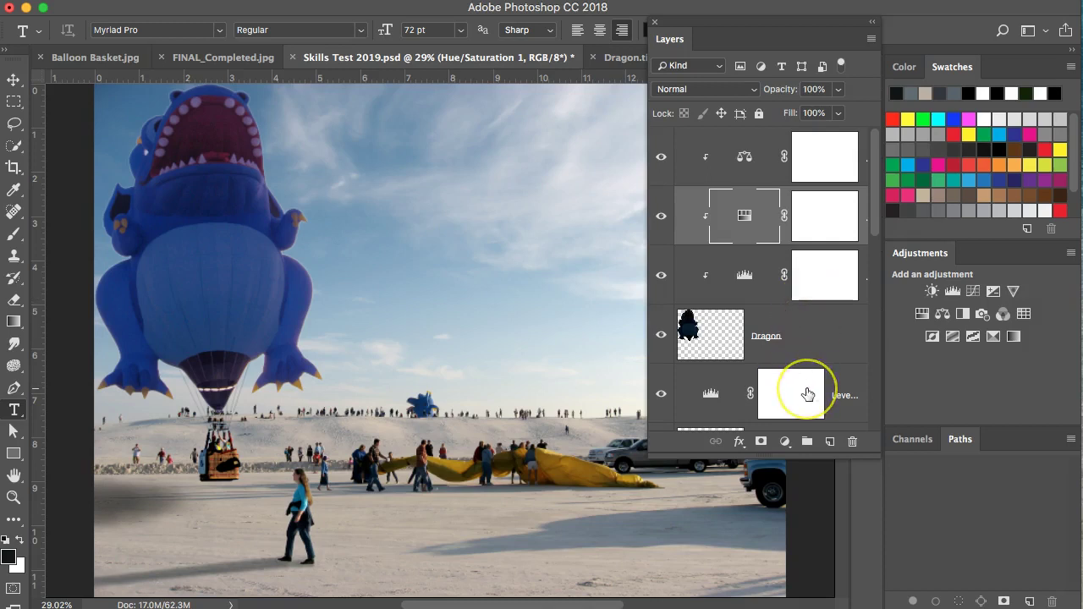
scroll(787, 364, down, 5)
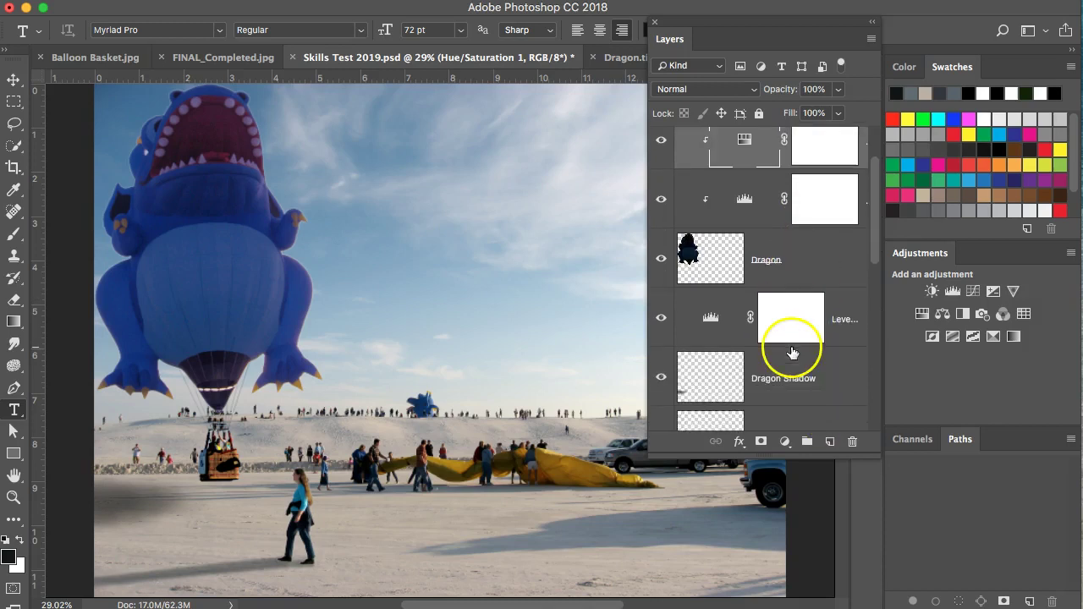
scroll(795, 354, up, 5)
Draw a test text box above Color Balance 1, delete the empty Layer 1, and shift the panel right.
click(827, 159)
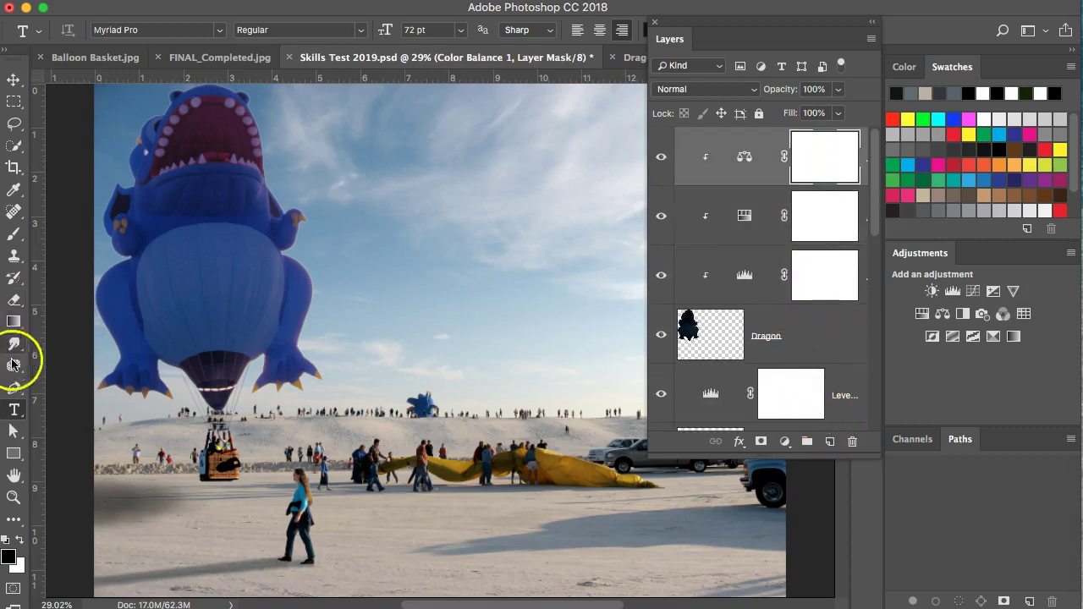
drag(333, 114, 409, 194)
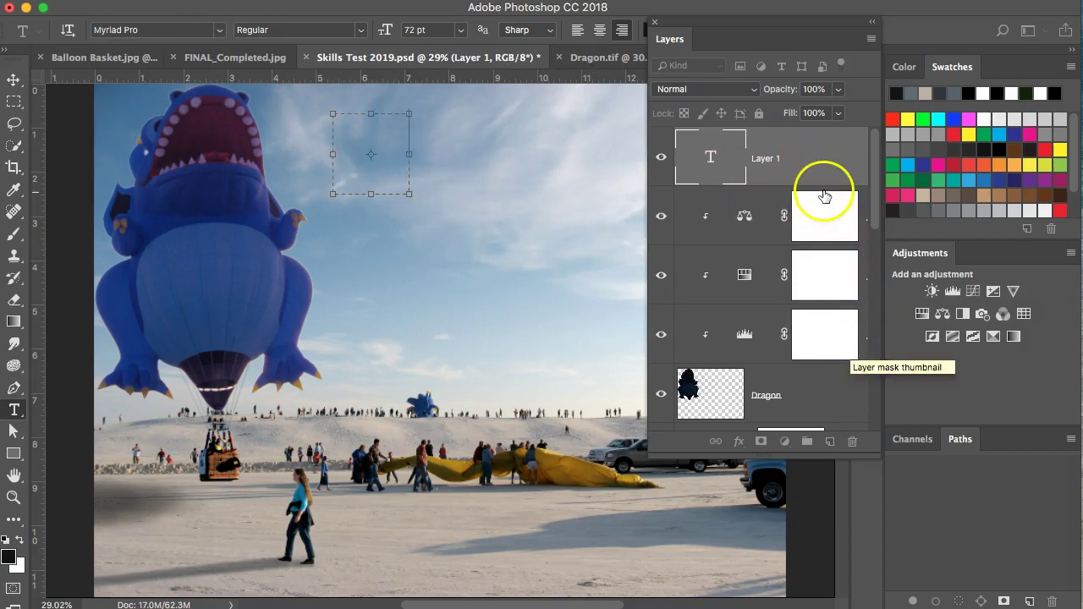
drag(821, 185, 851, 442)
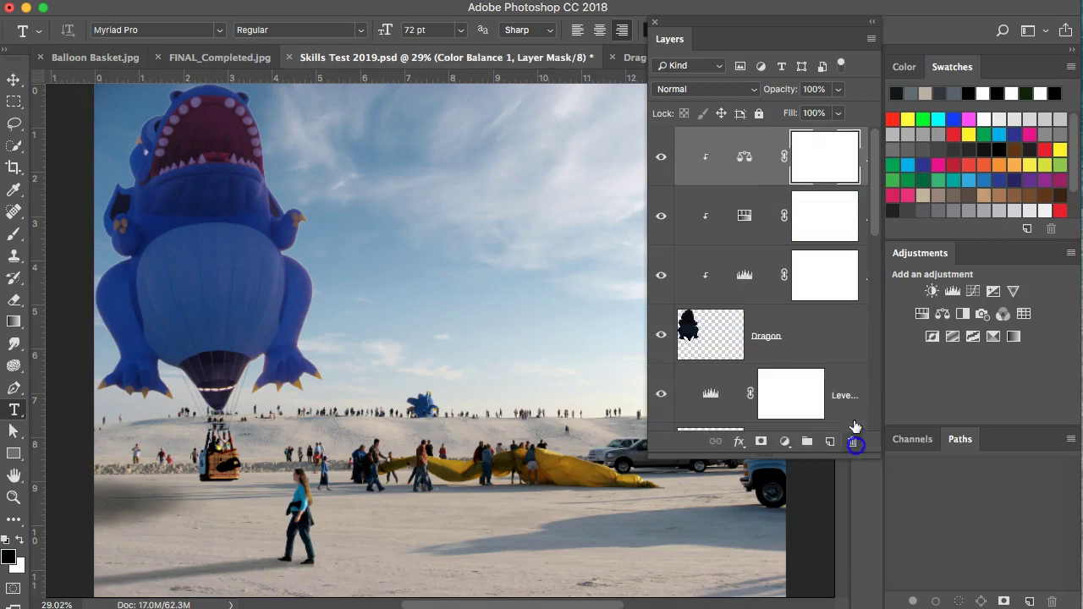
drag(793, 23, 894, 24)
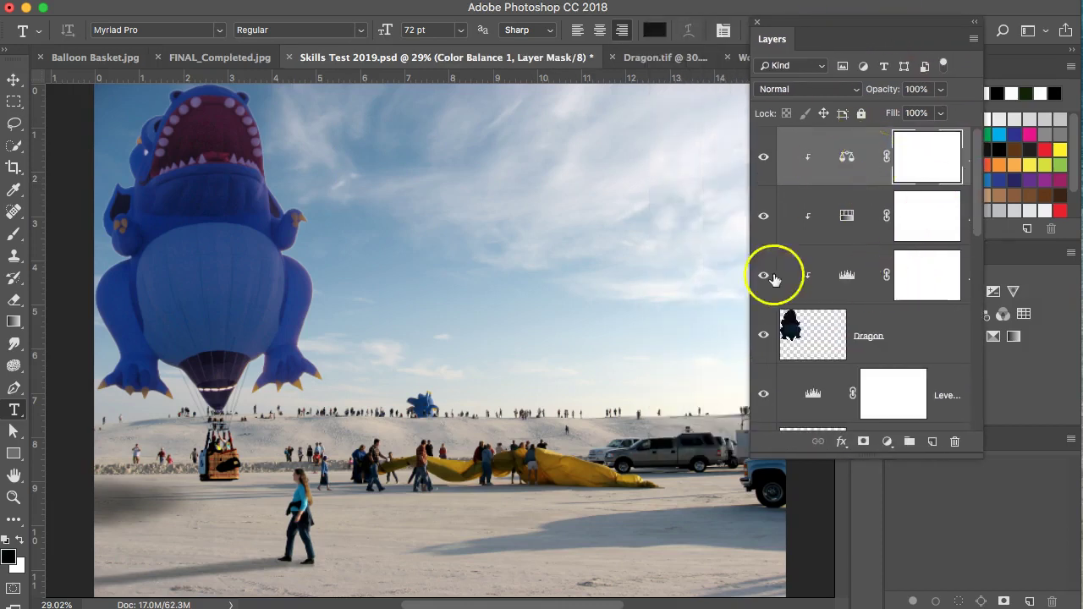
Drag a wide paragraph box across the upper sky and type 'White Sands Balloon Invitational'.
drag(838, 19, 919, 10)
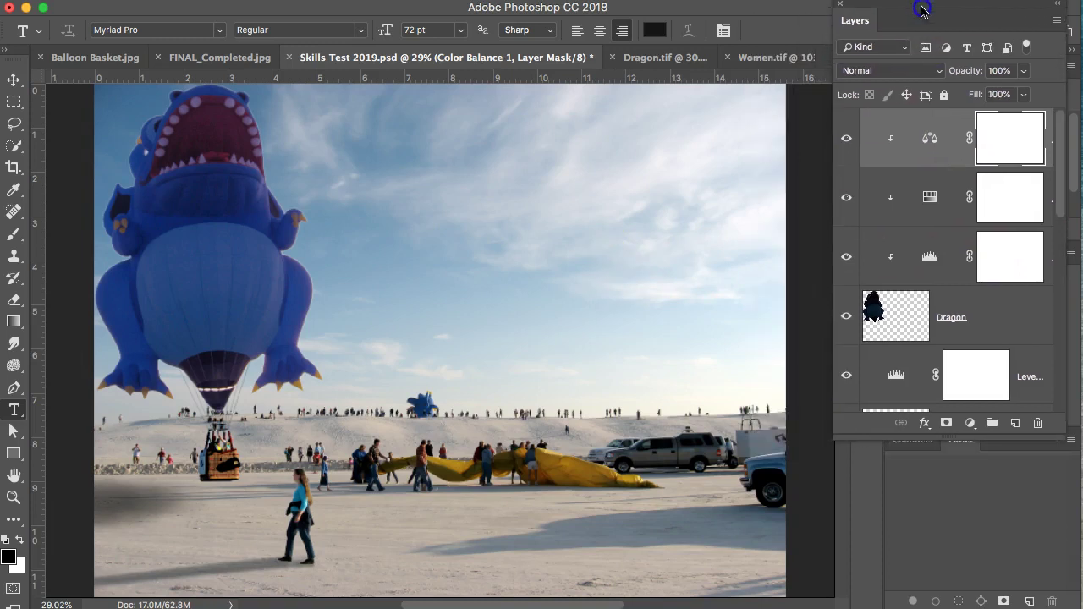
scroll(313, 161, up, 2)
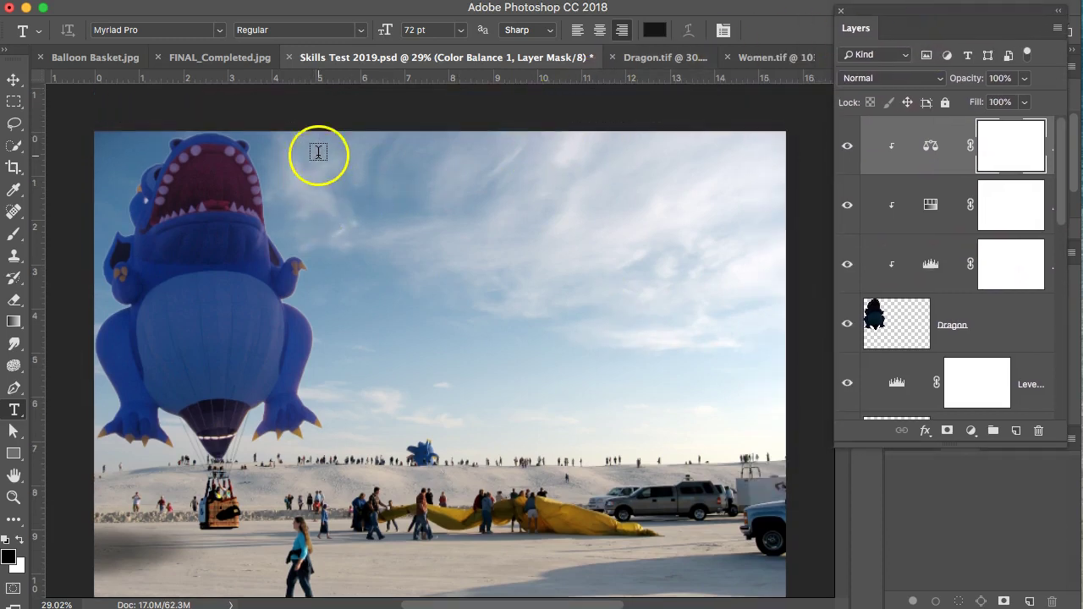
click(318, 163)
drag(318, 163, 766, 307)
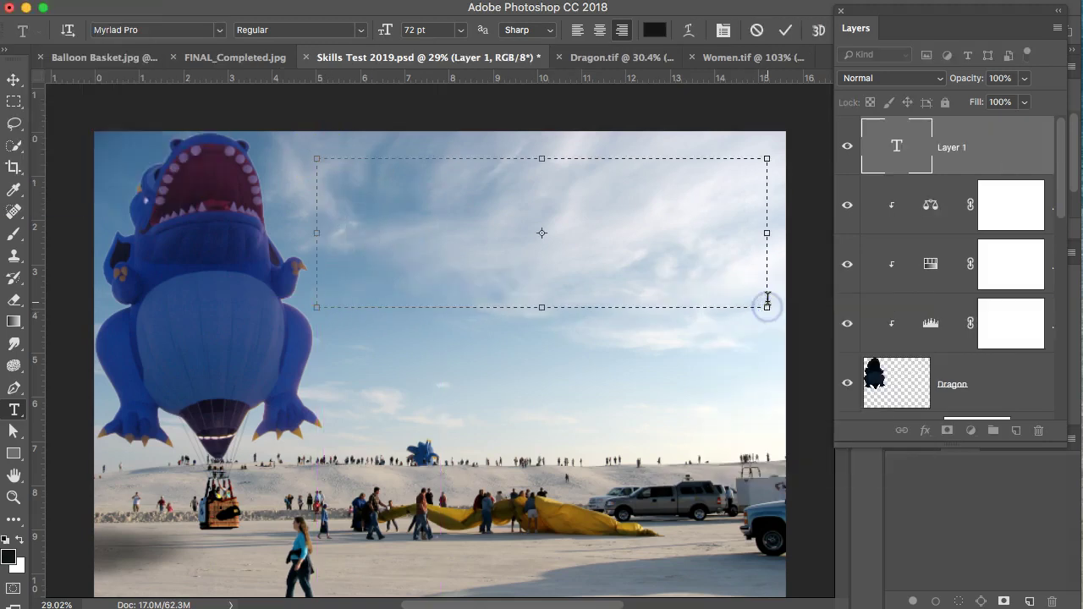
text(Whit)
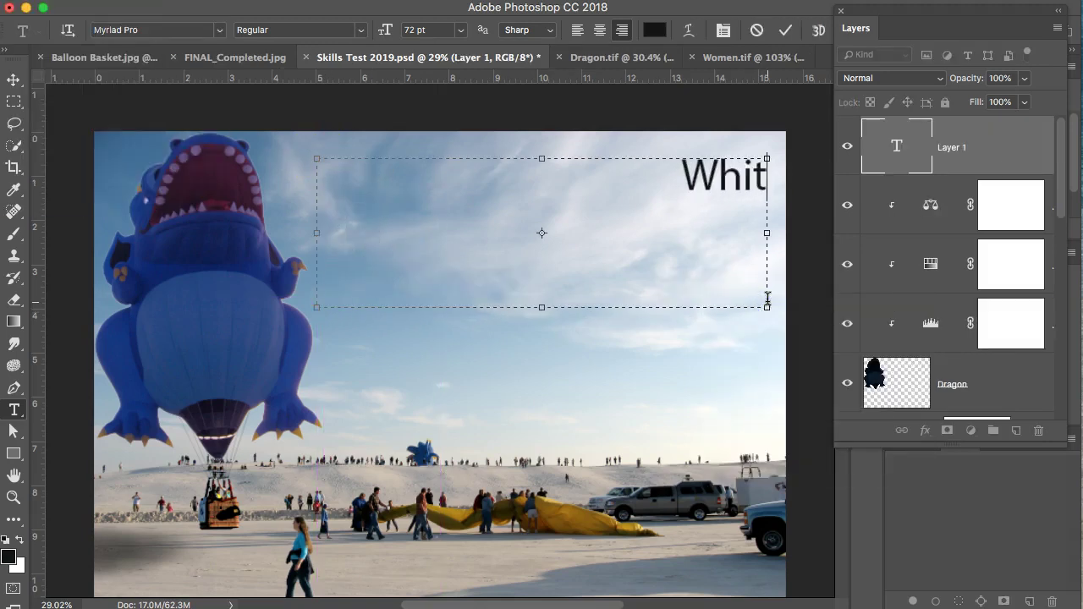
text(e Sa)
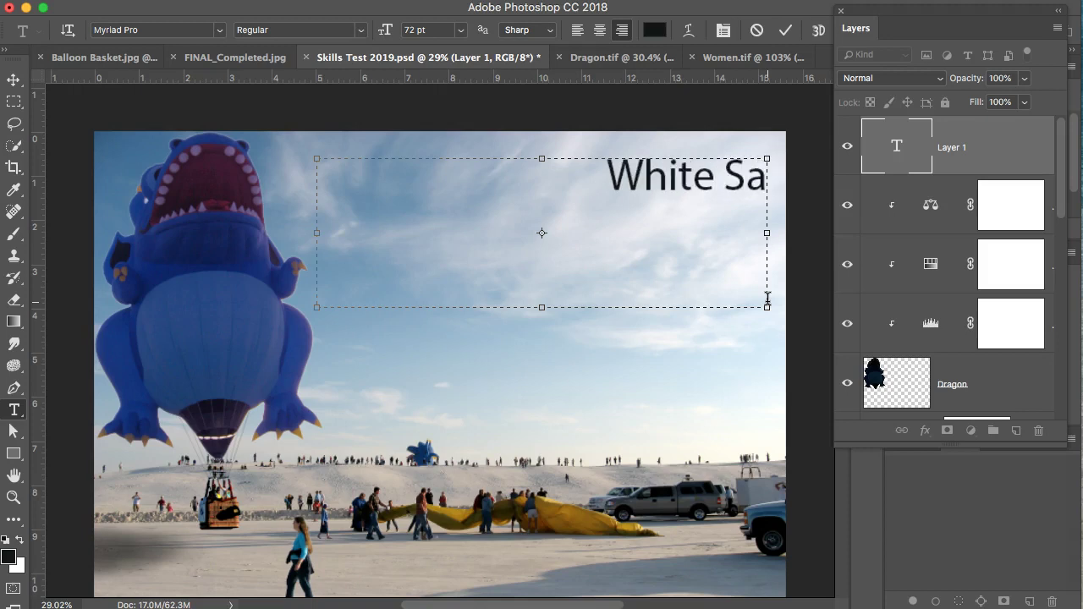
text(nds)
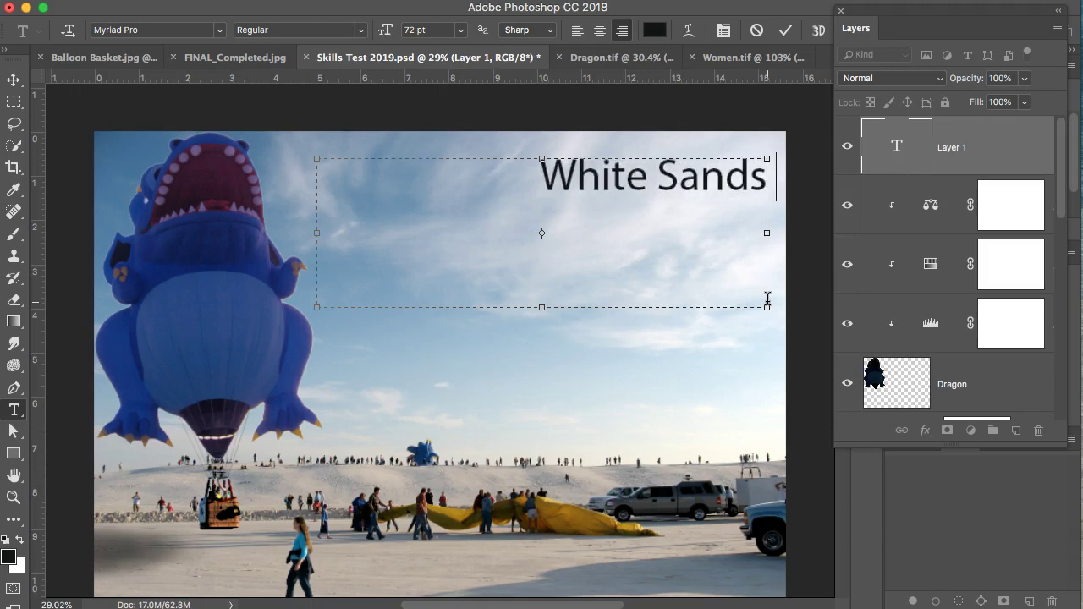
text( Balloon)
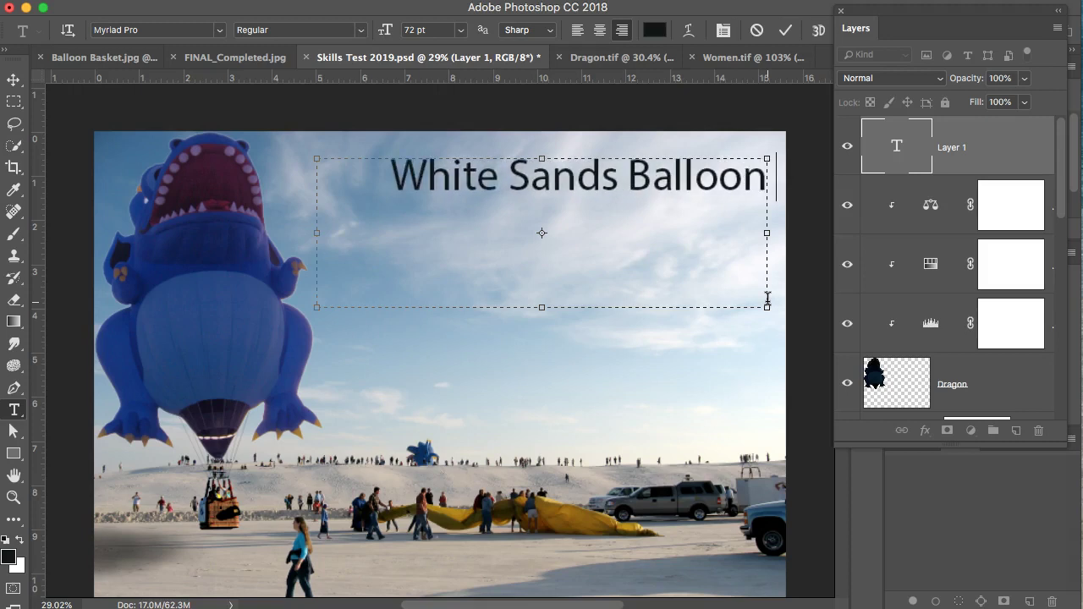
text( Invit)
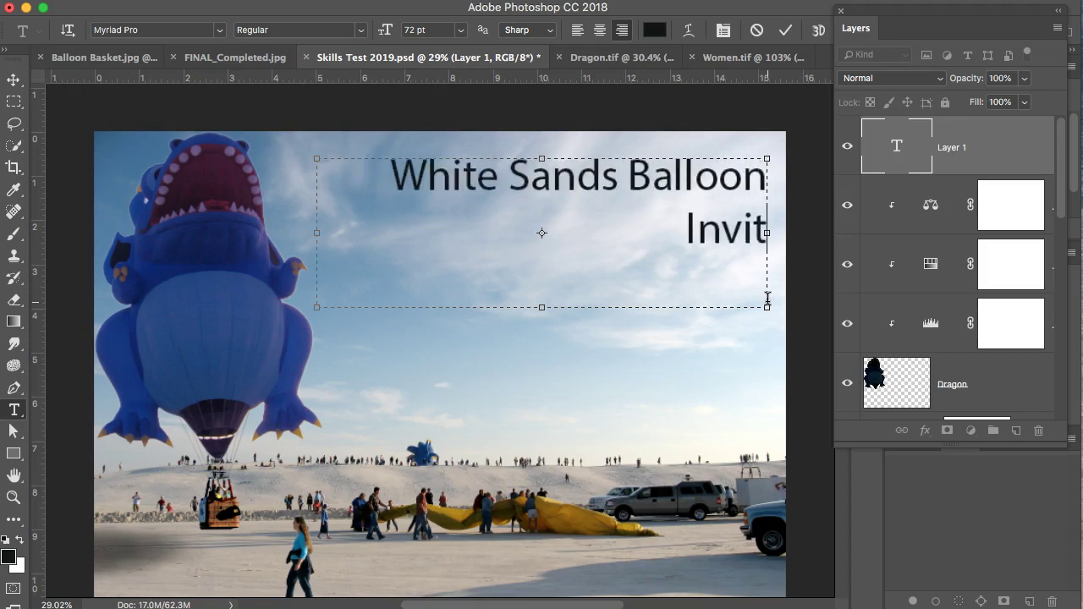
text(ational)
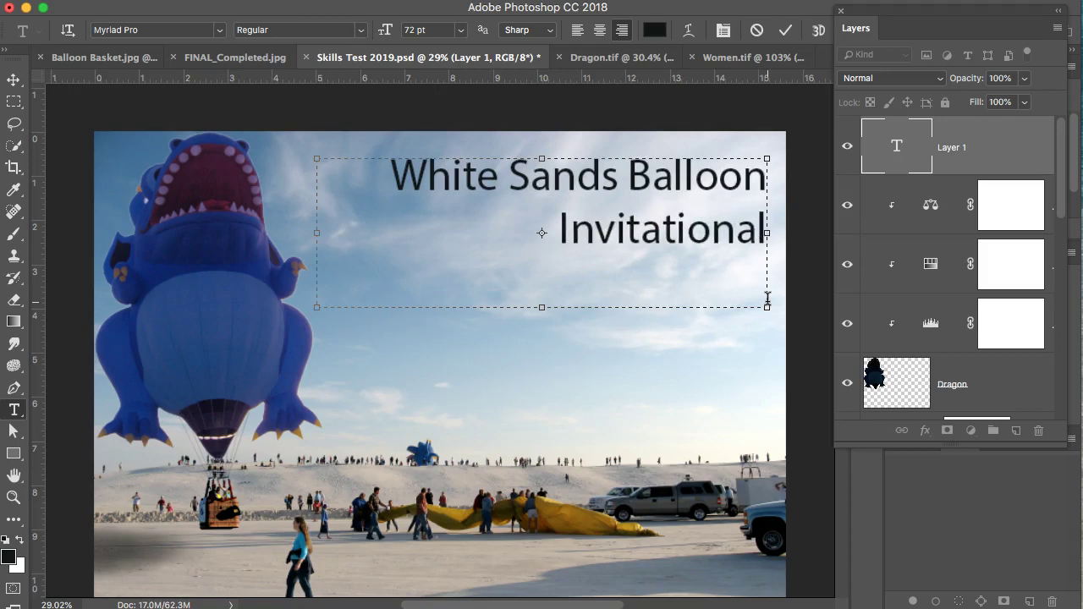
Select the title text and bring up the Character panel showing Myriad Pro Regular 72 pt.
click(262, 58)
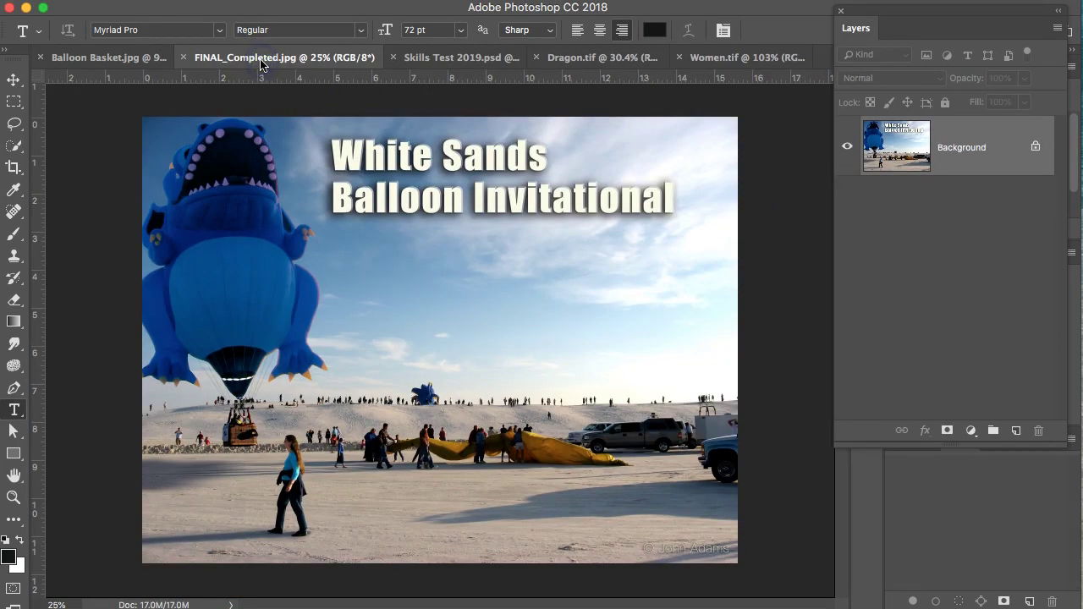
click(470, 58)
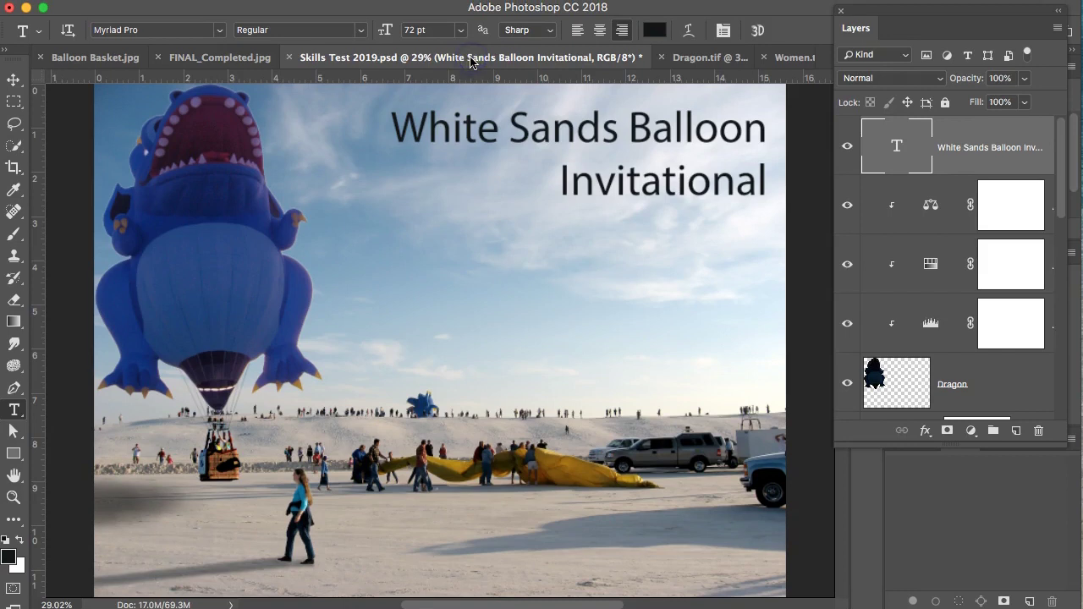
drag(765, 187, 369, 127)
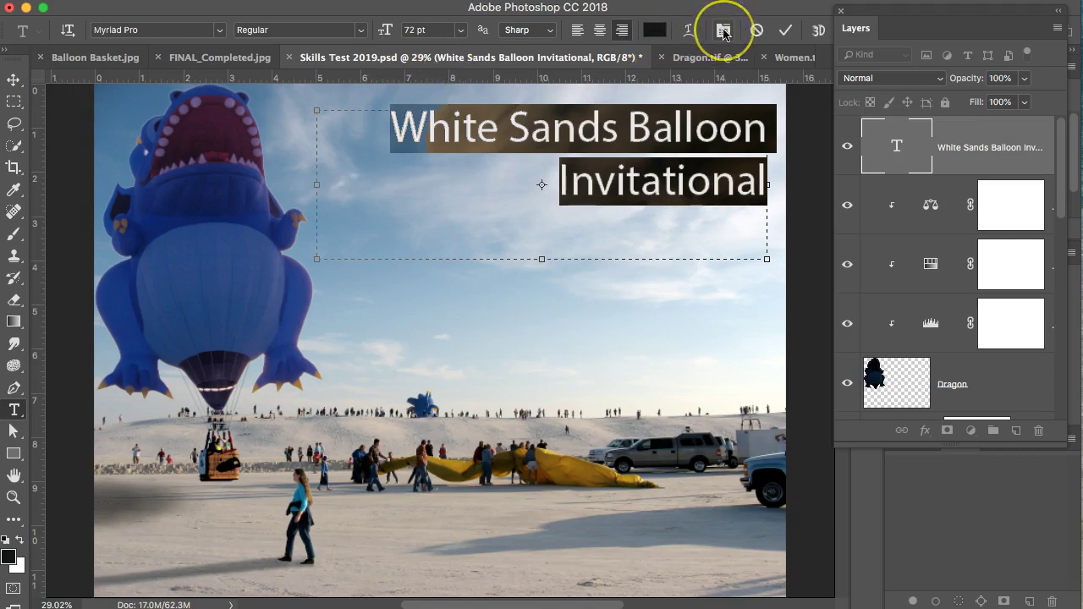
click(529, 1)
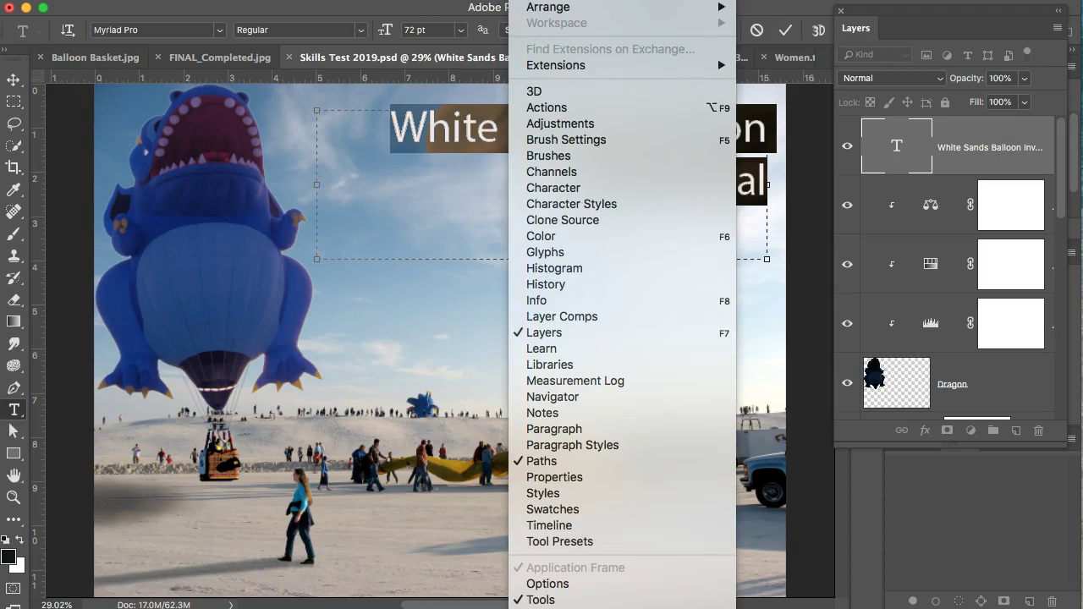
click(576, 188)
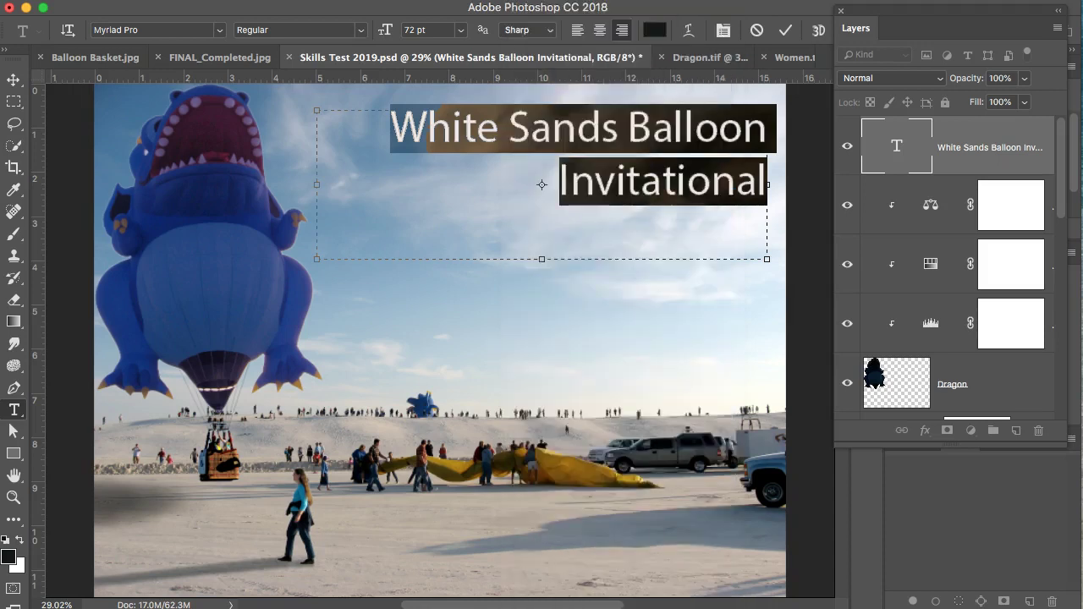
click(723, 32)
click(723, 32)
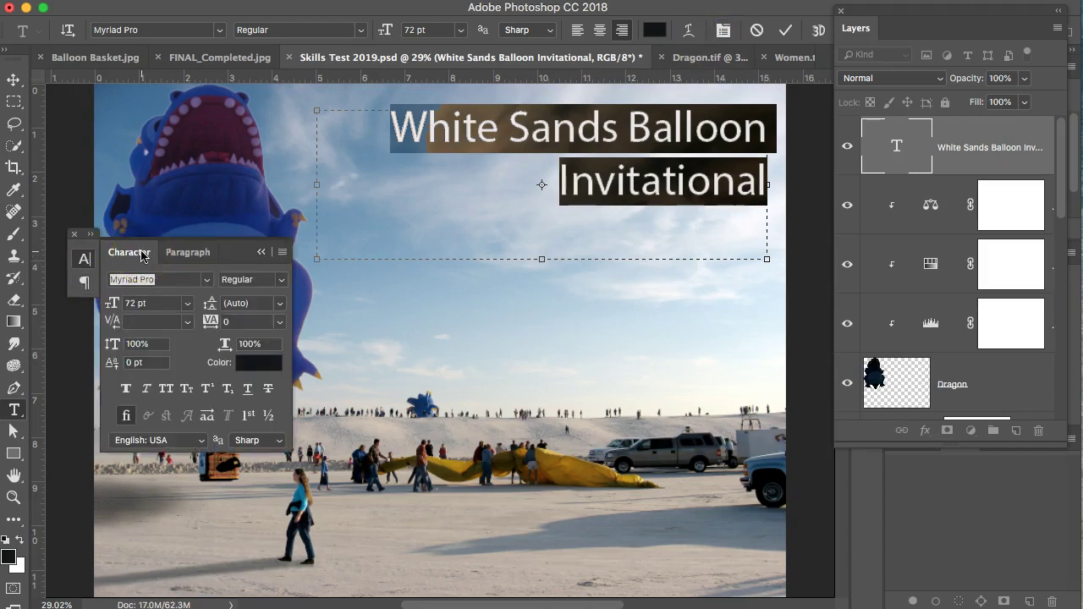
Change the title font to Impact and view the FINAL_Completed.jpg reference.
click(209, 280)
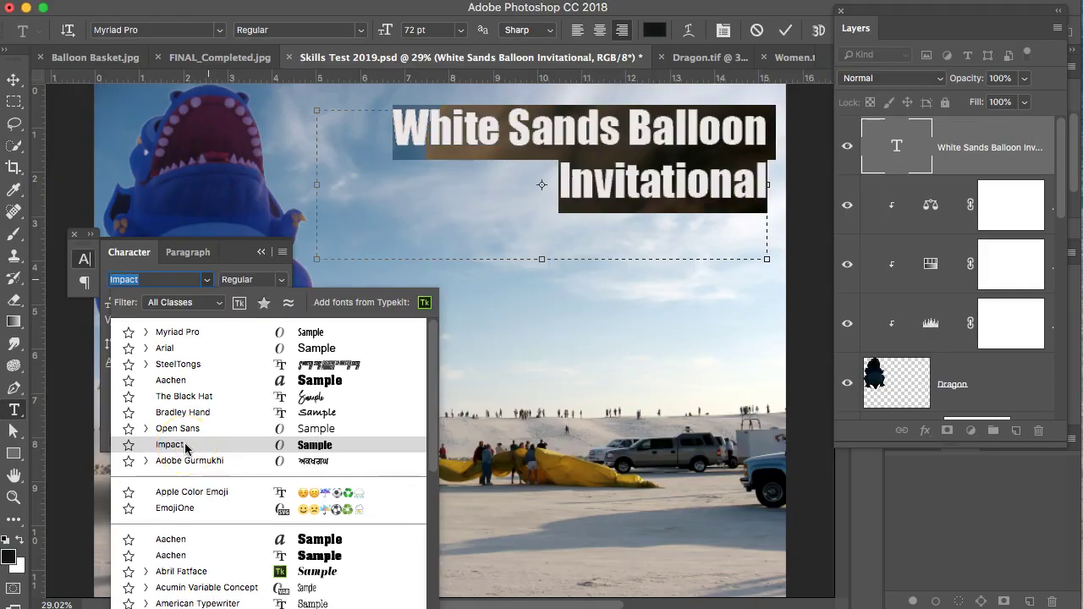
click(170, 444)
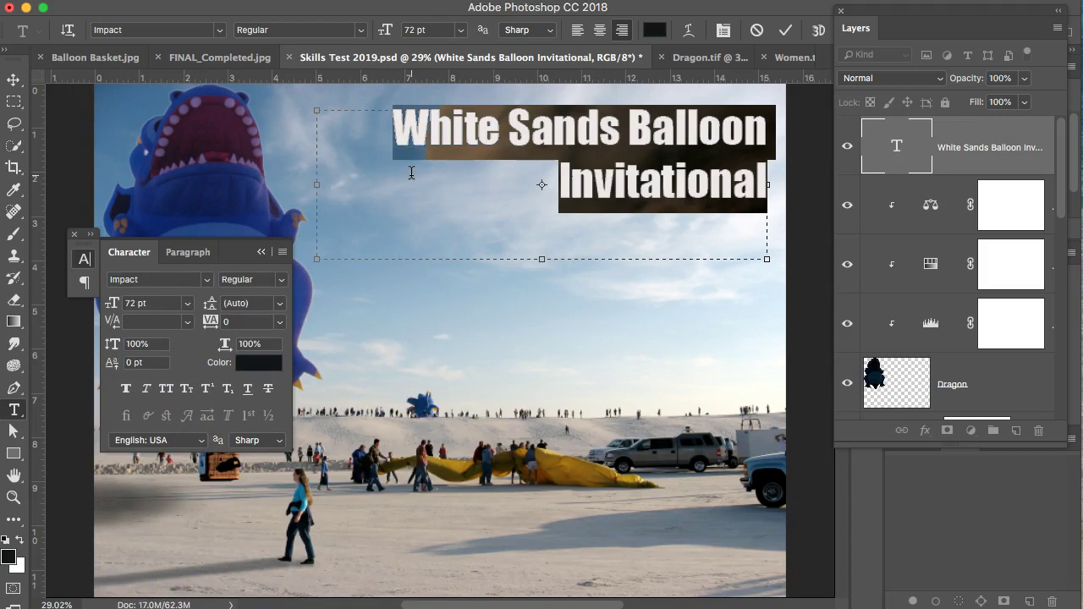
click(201, 59)
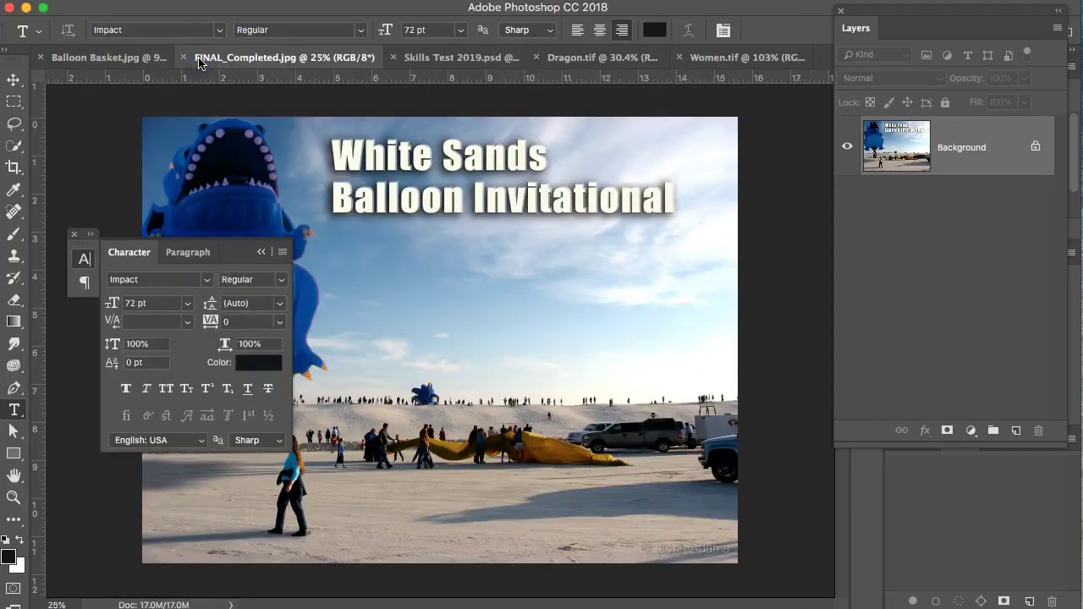
Narrow the text box so the title wraps into two lines, then left-align all the text.
click(475, 60)
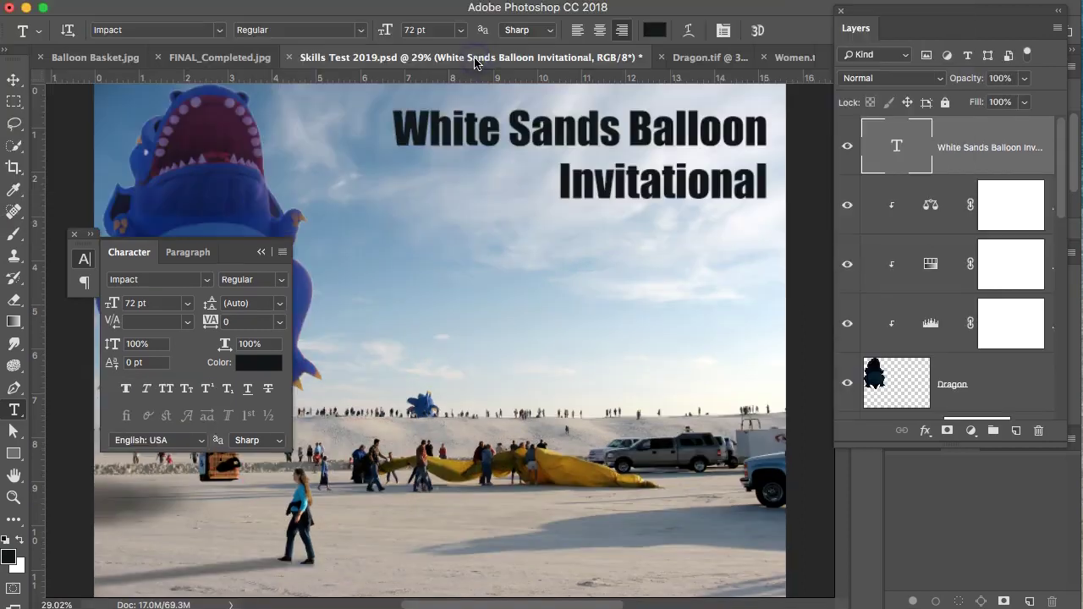
click(640, 133)
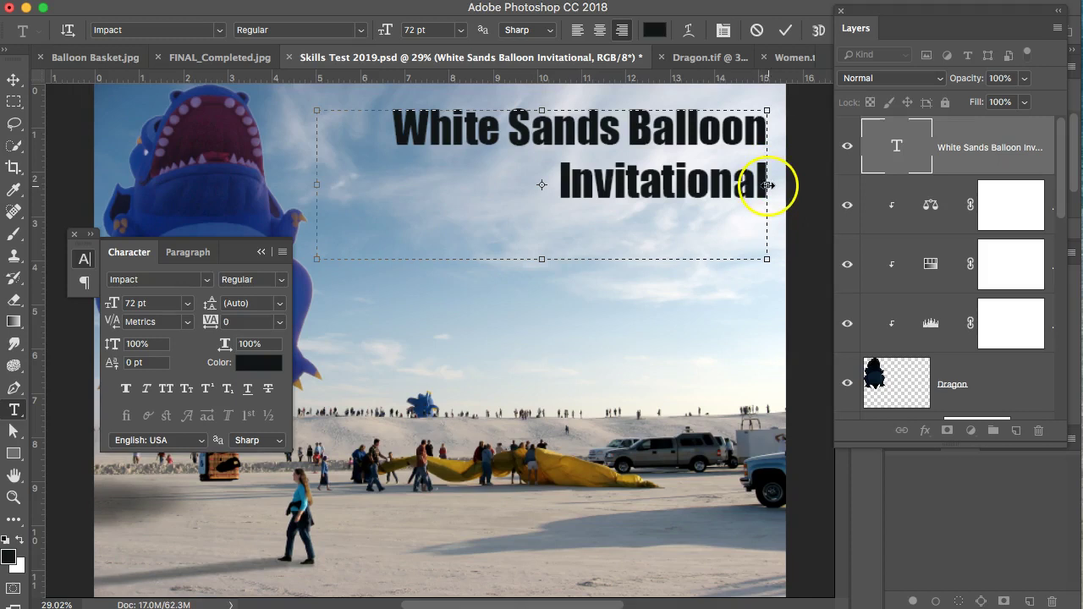
drag(762, 185, 677, 185)
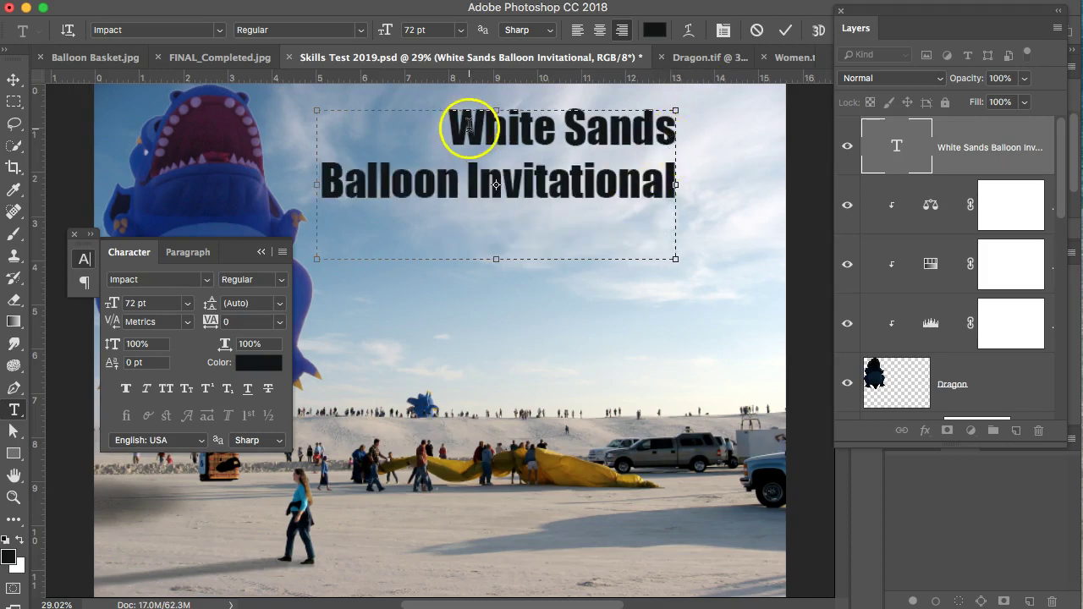
drag(449, 124, 694, 213)
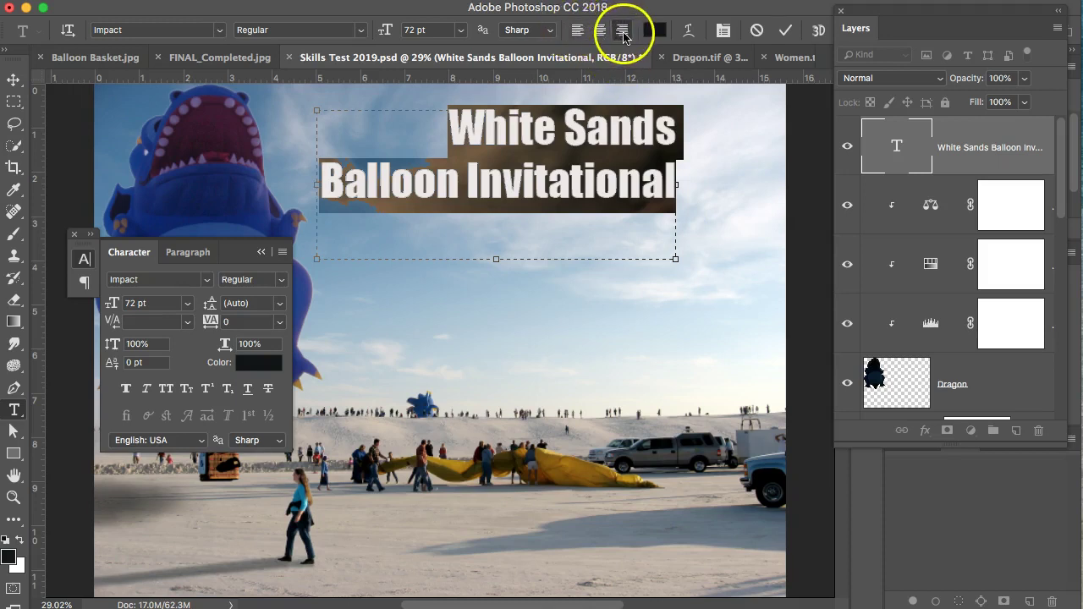
click(578, 32)
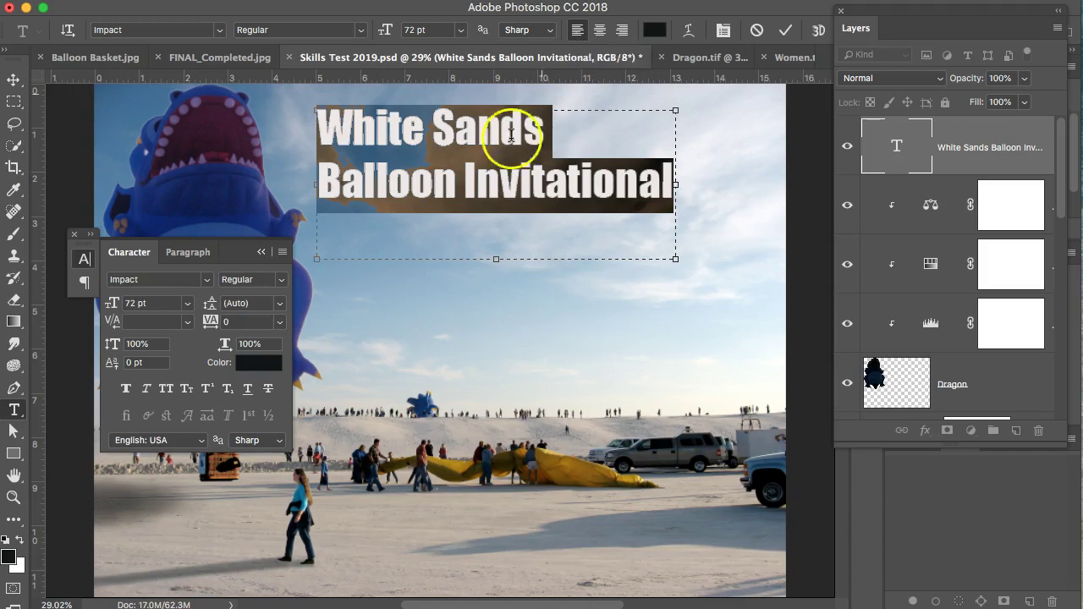
click(248, 63)
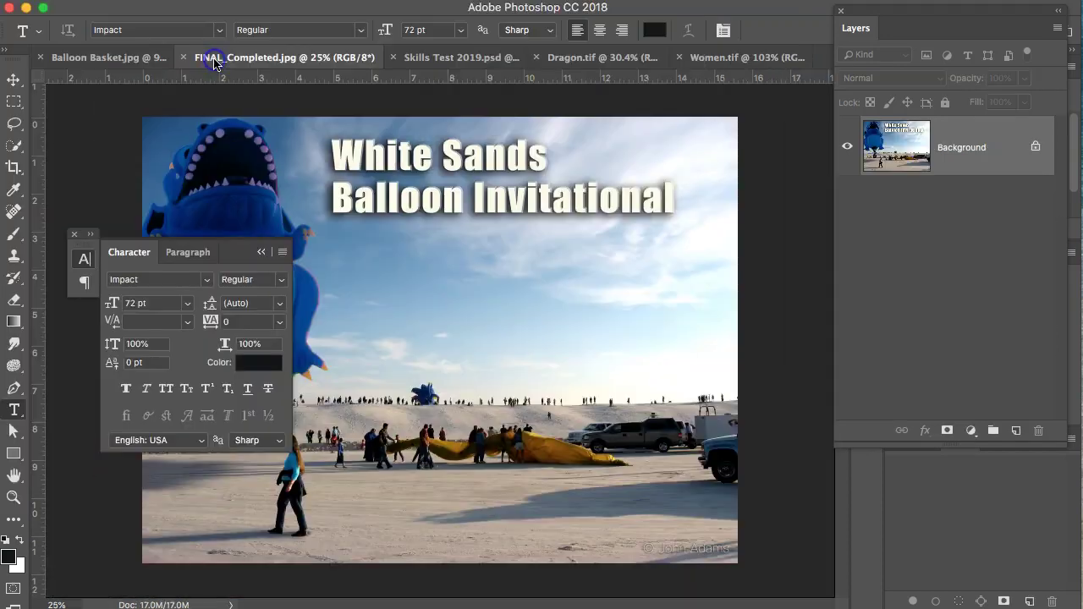
Reduce the title's leading from 60 pt to 68 pt in the Character panel.
click(448, 58)
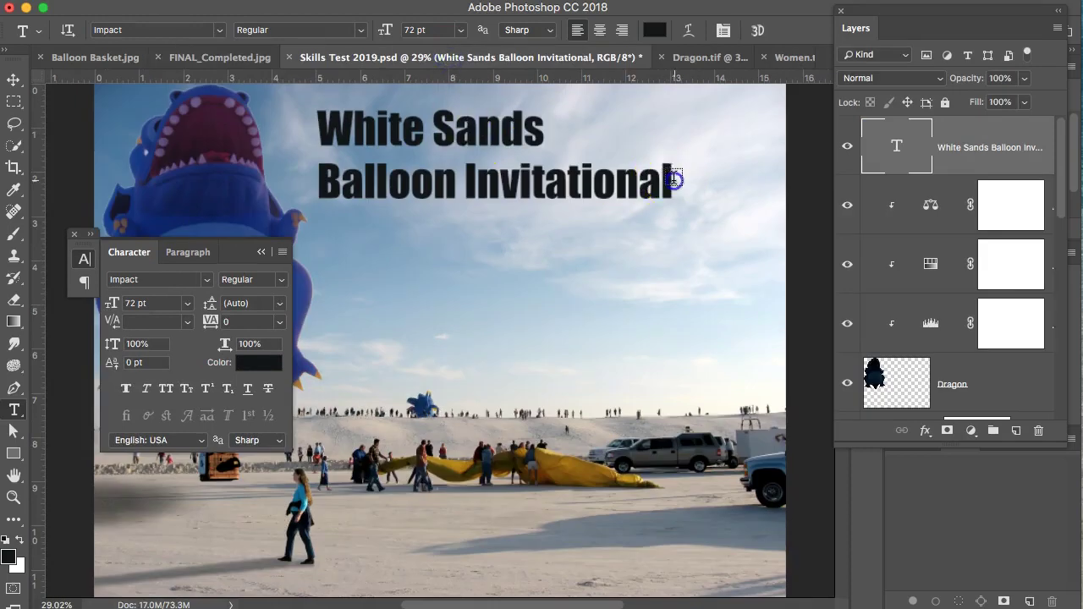
drag(674, 180, 406, 145)
drag(979, 157, 1038, 431)
click(13, 79)
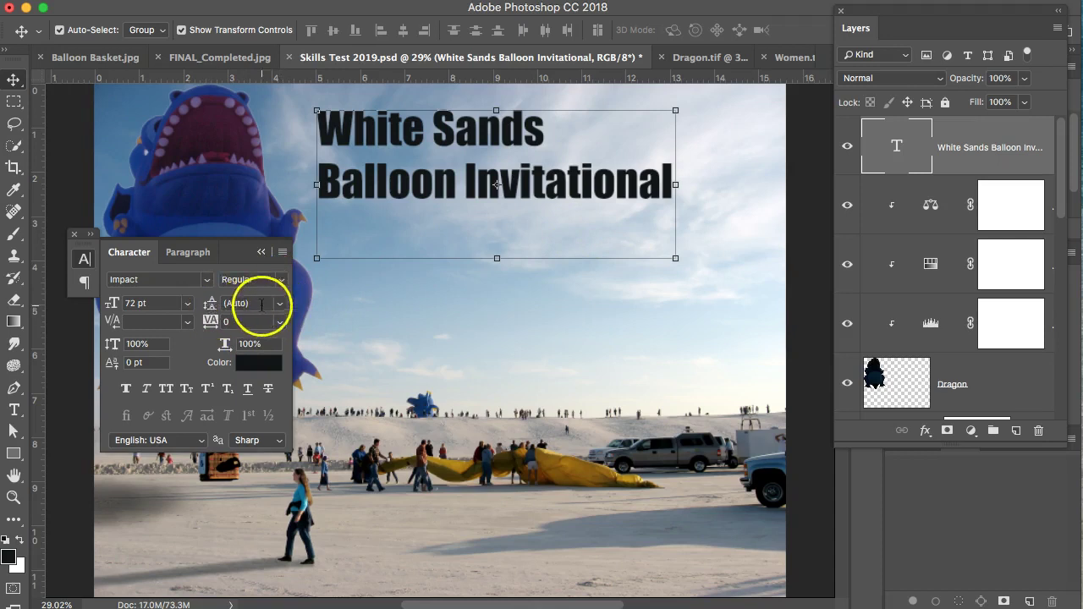
drag(280, 310, 260, 505)
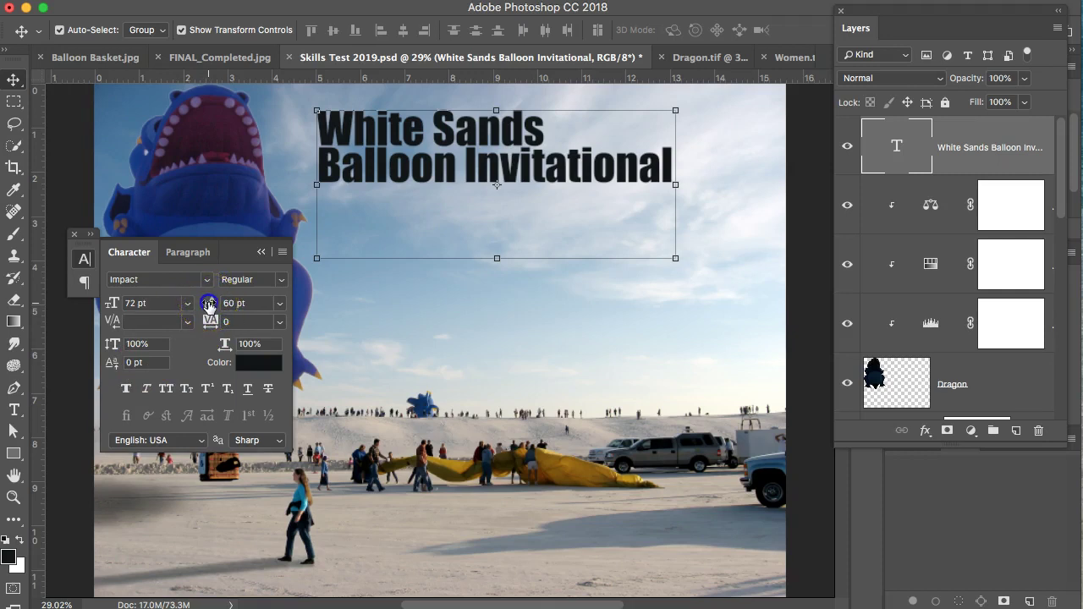
drag(210, 307, 212, 303)
click(242, 303)
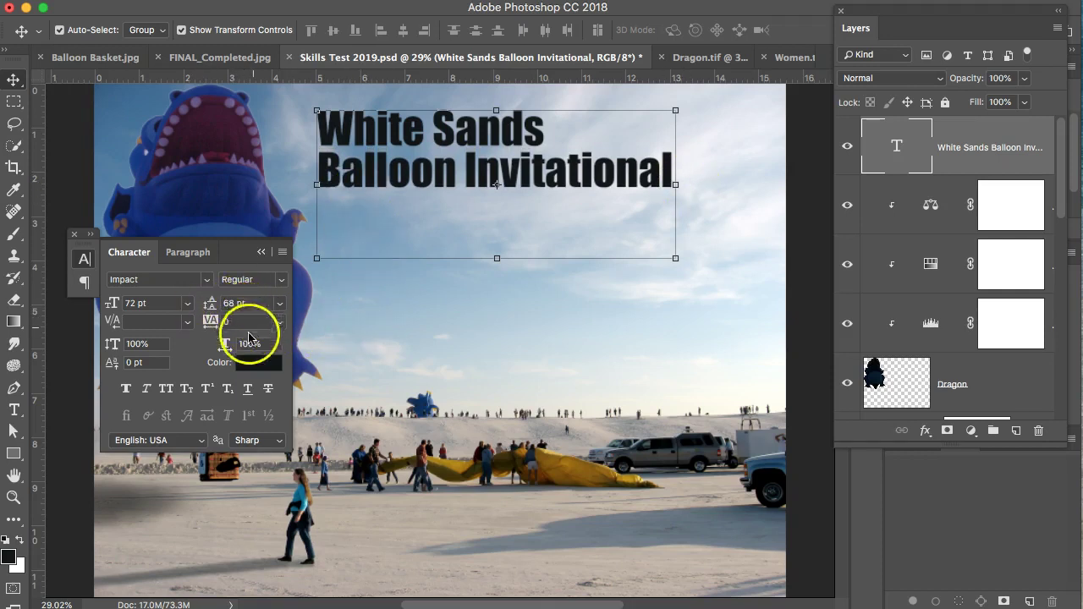
Set the title text colour to white (#ffffff).
click(270, 364)
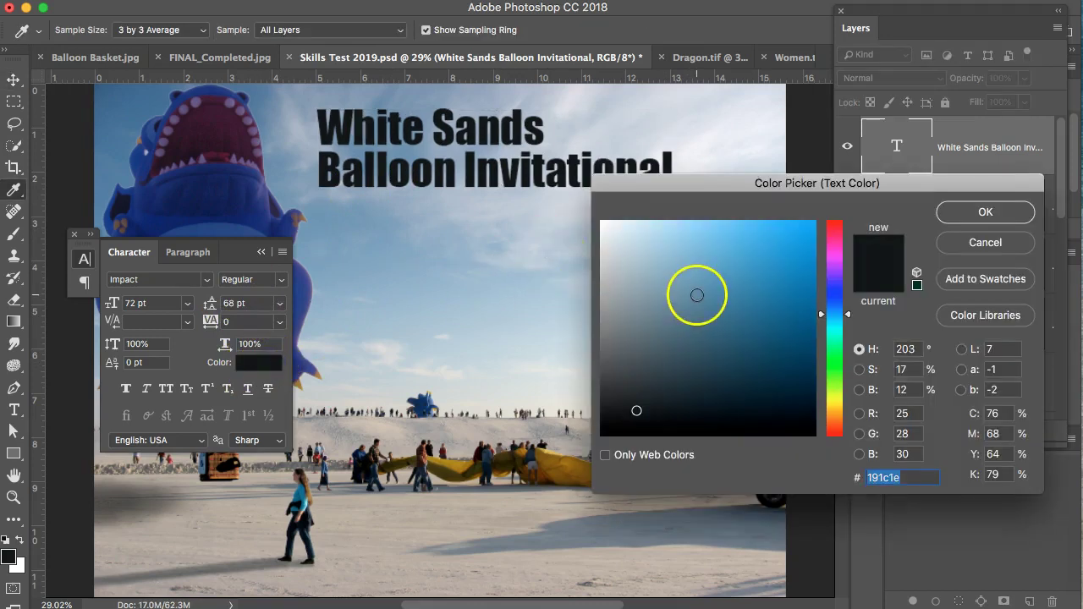
drag(696, 293, 602, 221)
click(970, 218)
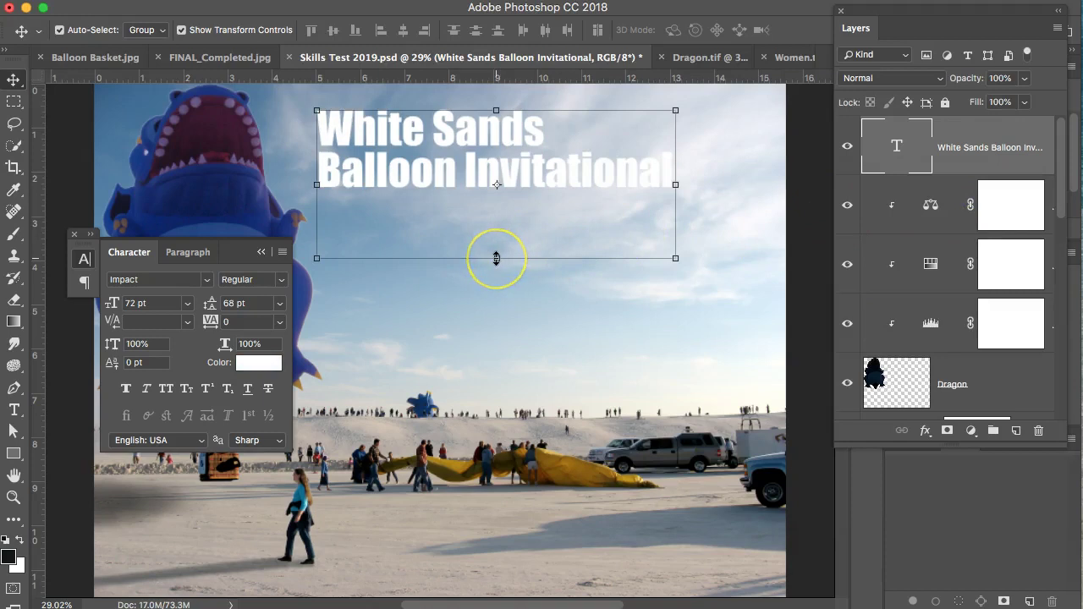
Undo accidental vertical scaling and shorten the text box to end just below the lines.
drag(497, 258, 498, 239)
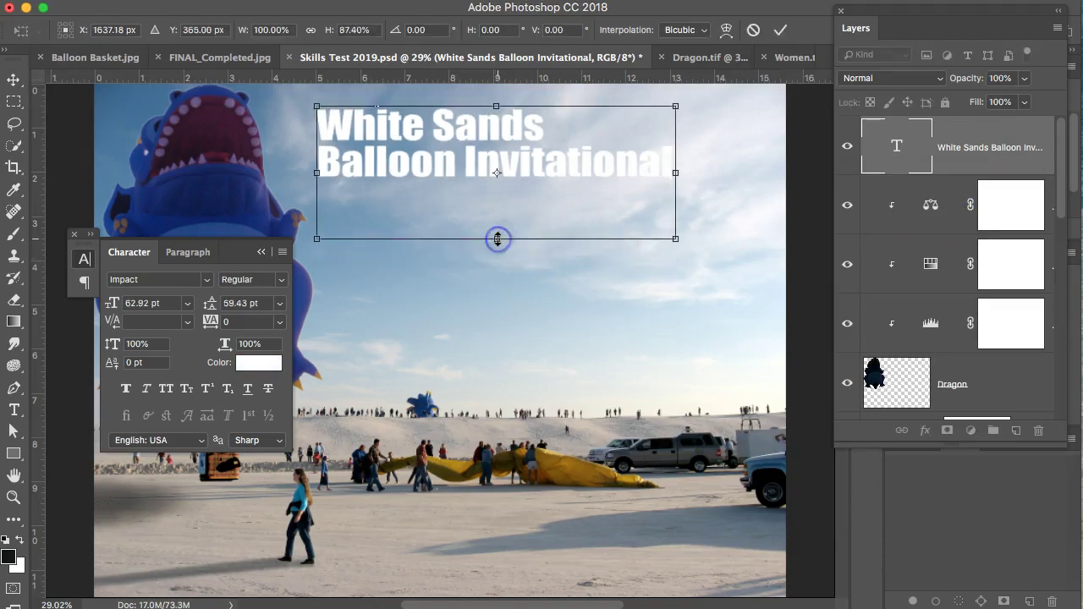
key(ctrl+z)
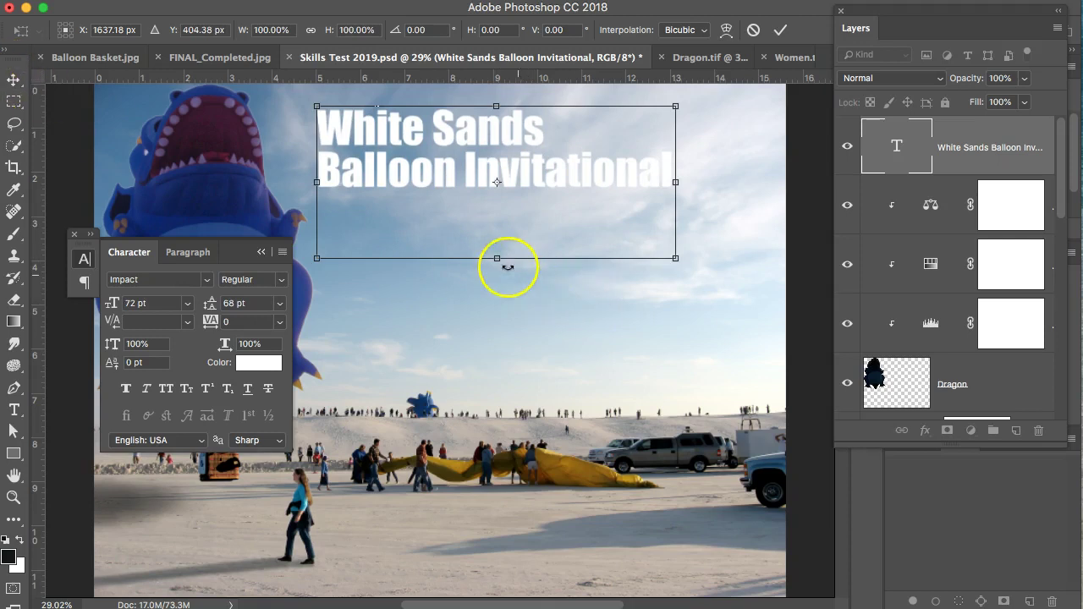
click(15, 81)
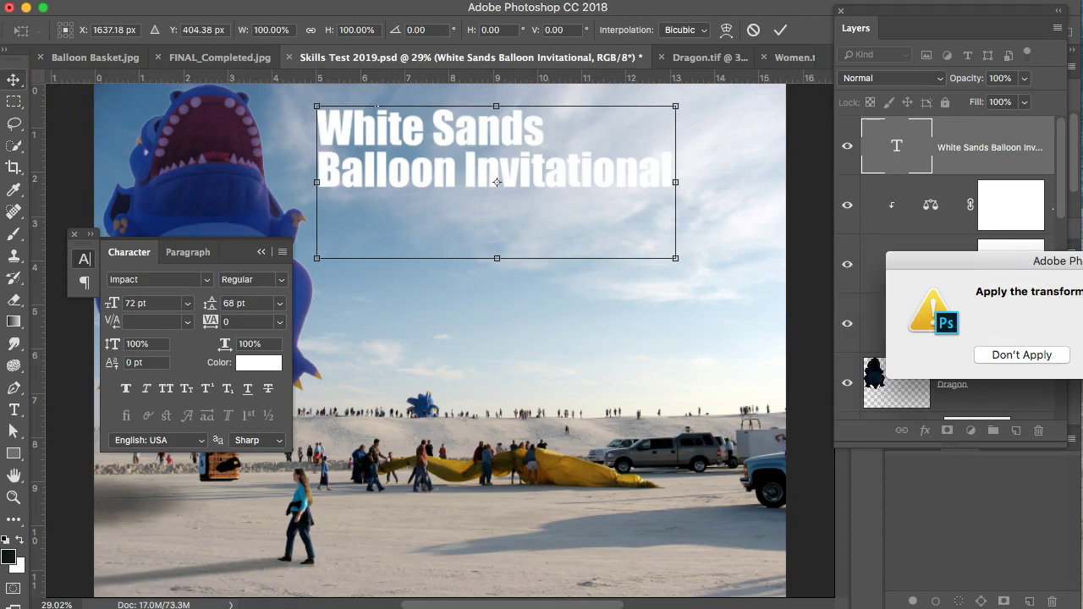
click(1047, 357)
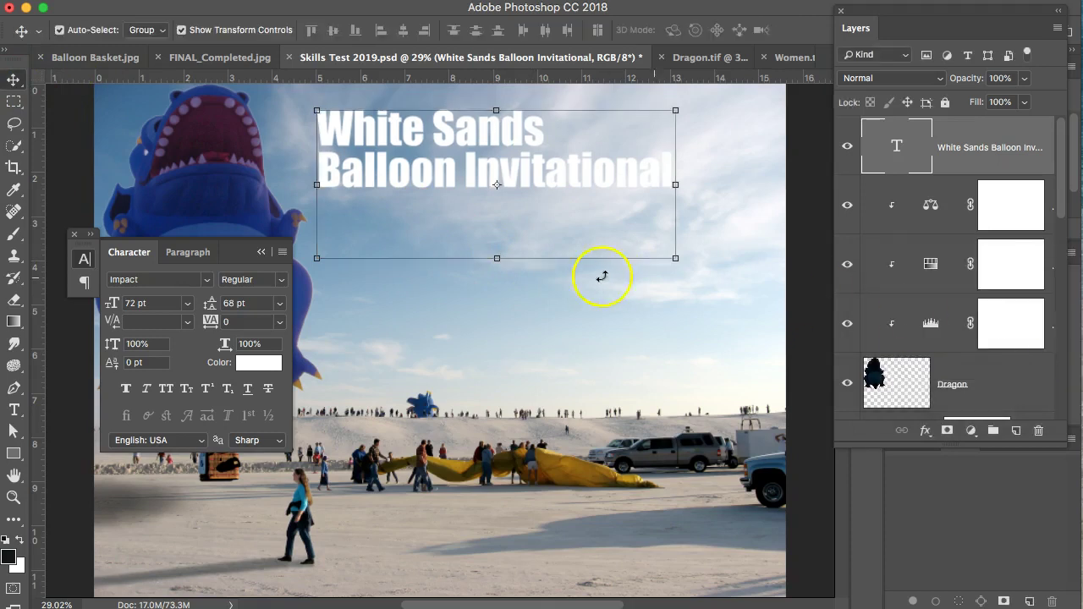
mouse_move(496, 258)
mouse_down()
mouse_move(505, 178)
mouse_move(505, 255)
mouse_up()
click(753, 31)
click(14, 410)
click(502, 177)
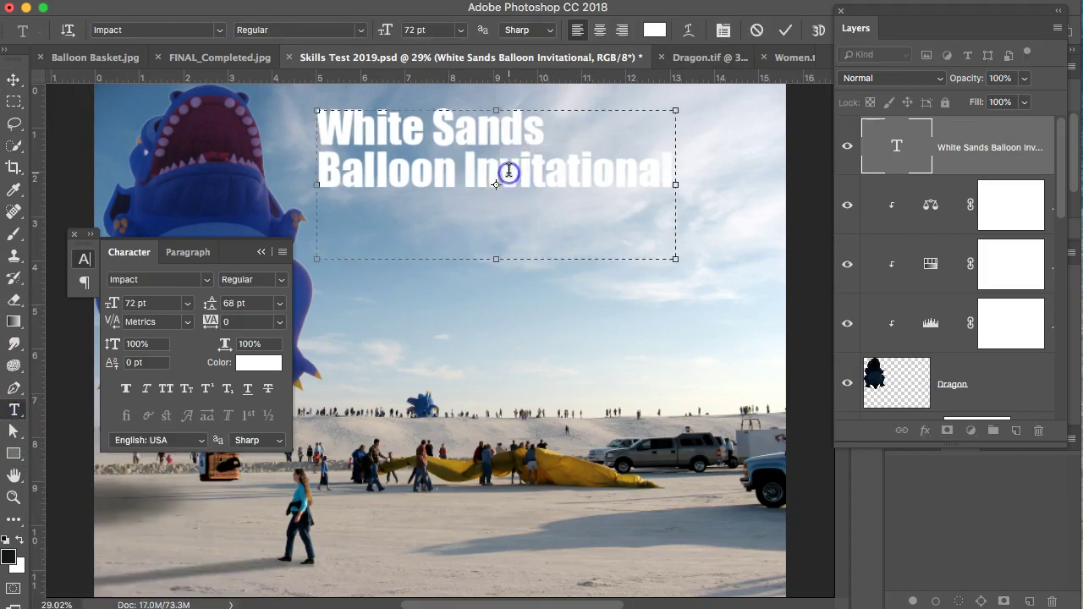
drag(496, 259, 498, 203)
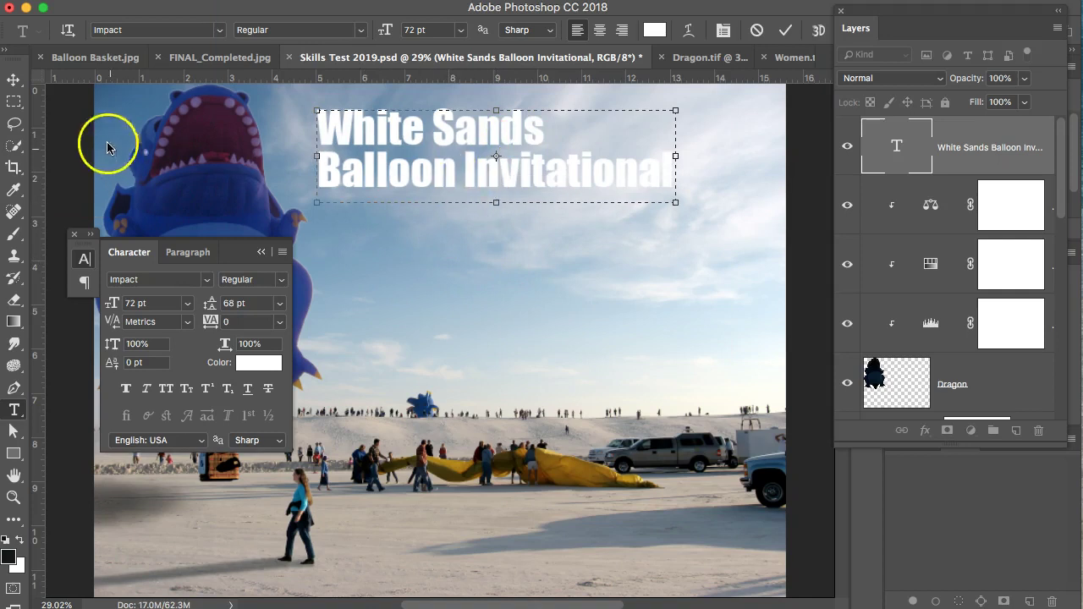
Add a Bevel & Emboss layer style to the title text.
click(14, 80)
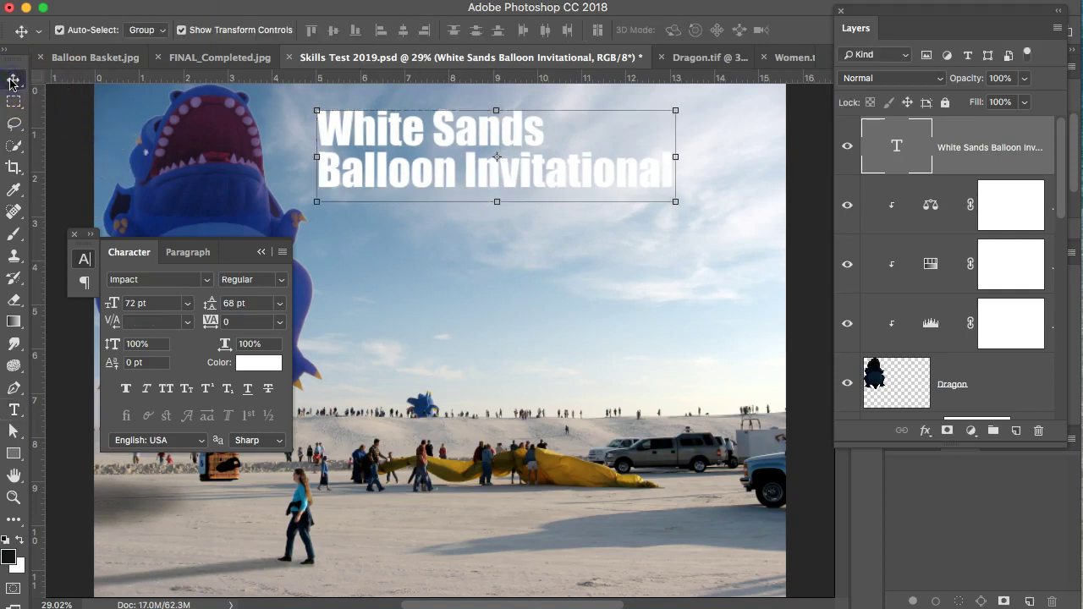
click(927, 433)
click(943, 456)
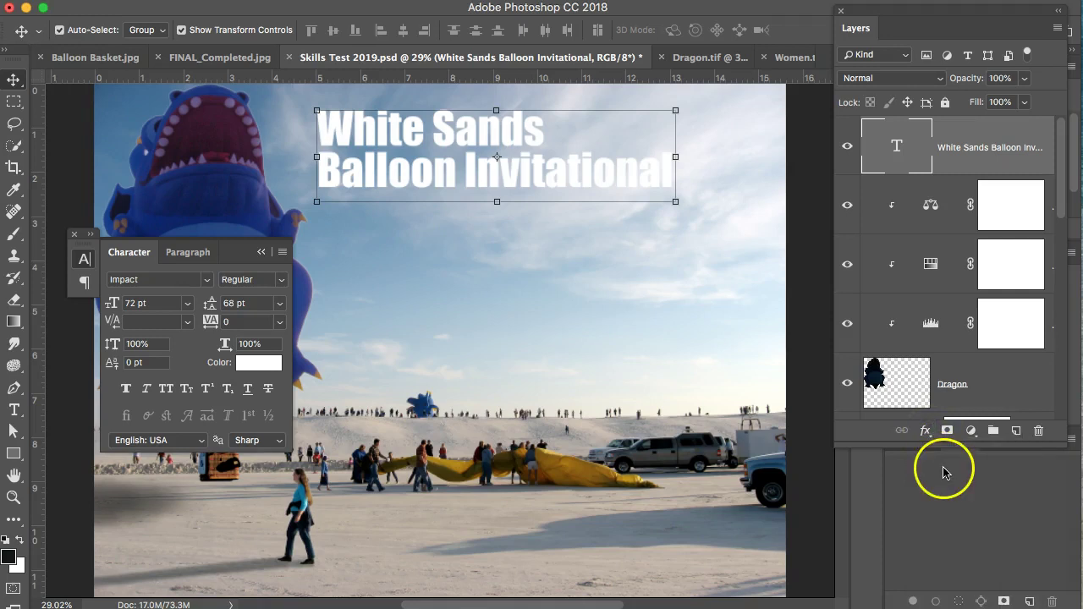
click(926, 434)
click(946, 472)
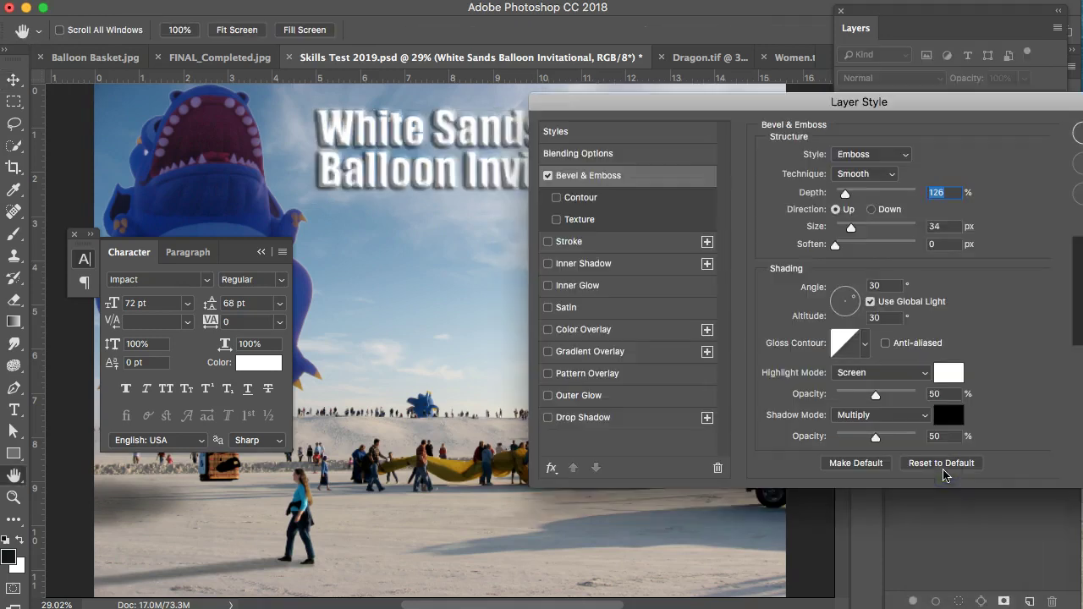
drag(755, 110, 543, 222)
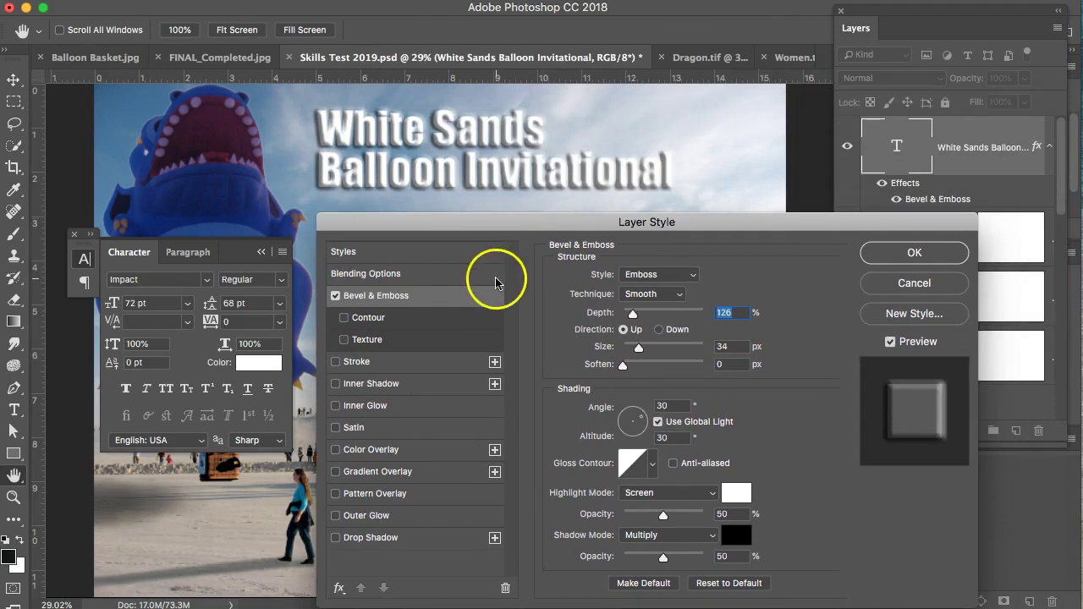
Try Inner and Outer Bevel styles and set the bevel technique to Chisel Soft.
click(662, 274)
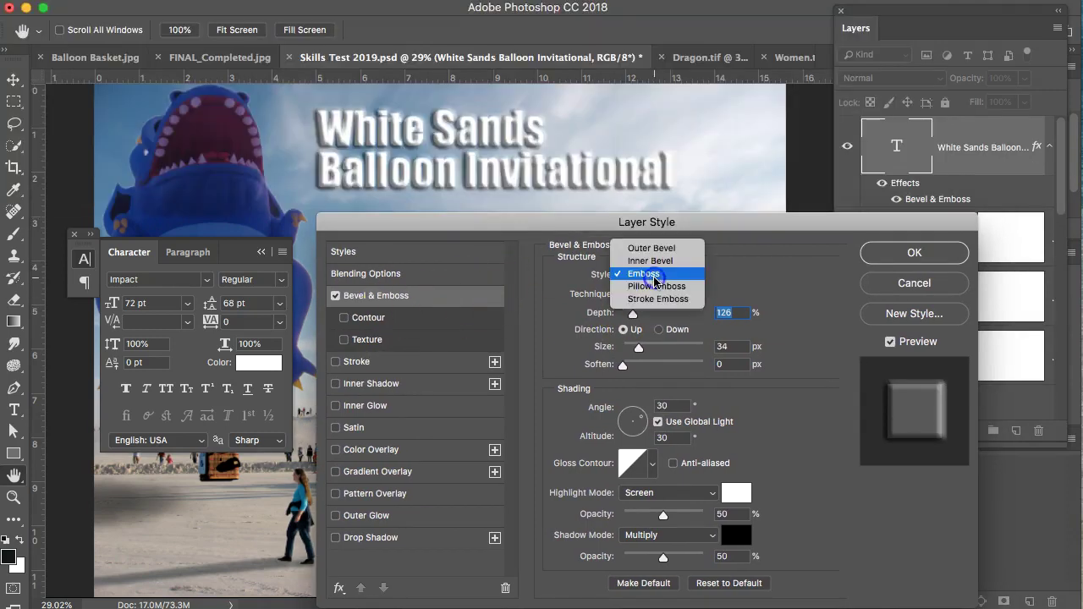
click(662, 262)
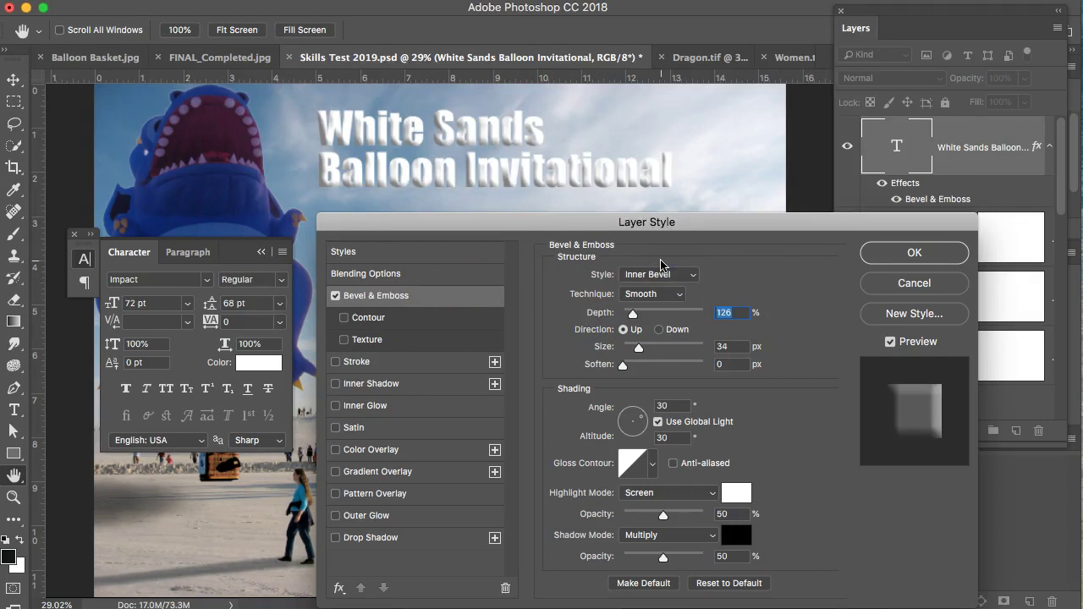
click(661, 273)
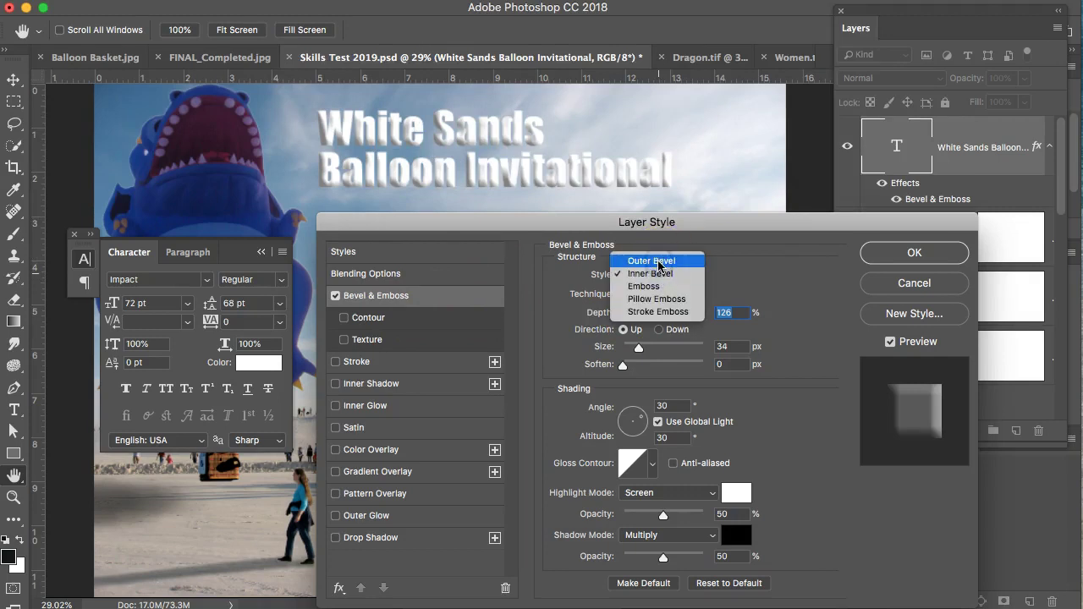
click(659, 261)
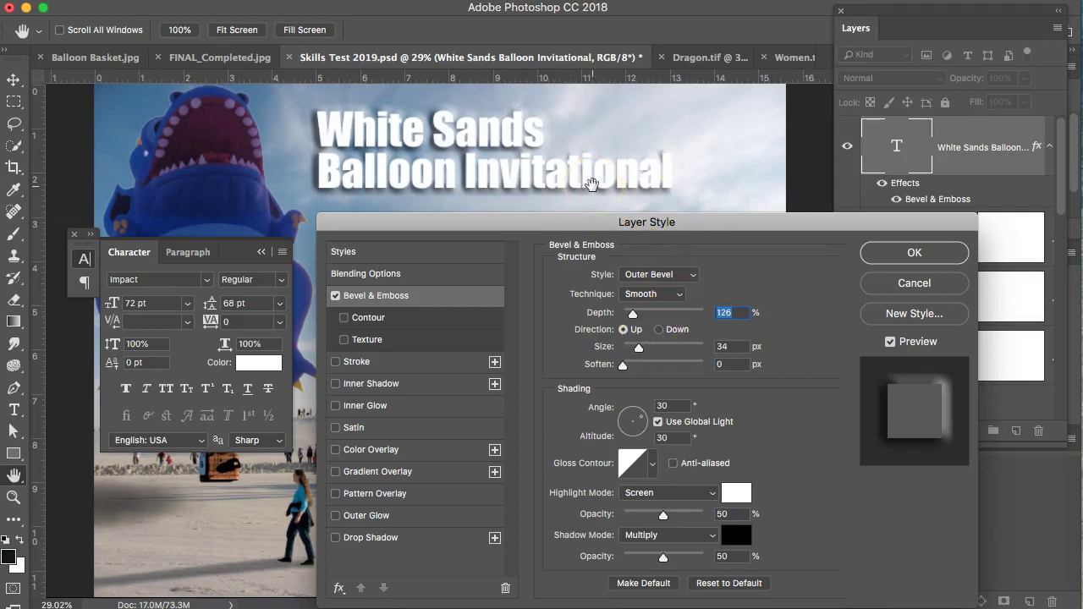
scroll(590, 183, up, 3)
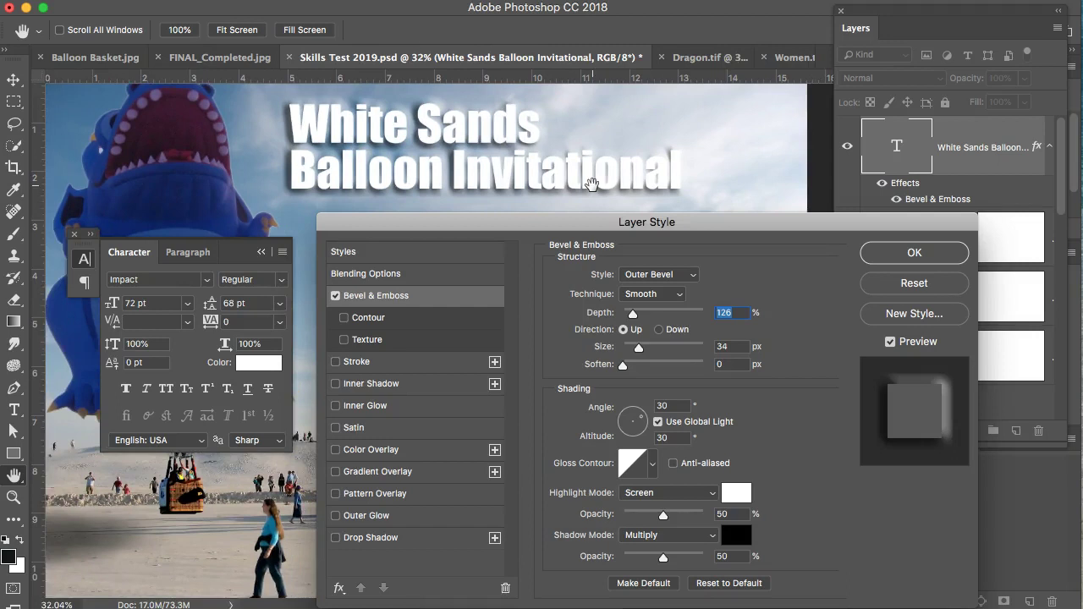
click(668, 294)
click(652, 305)
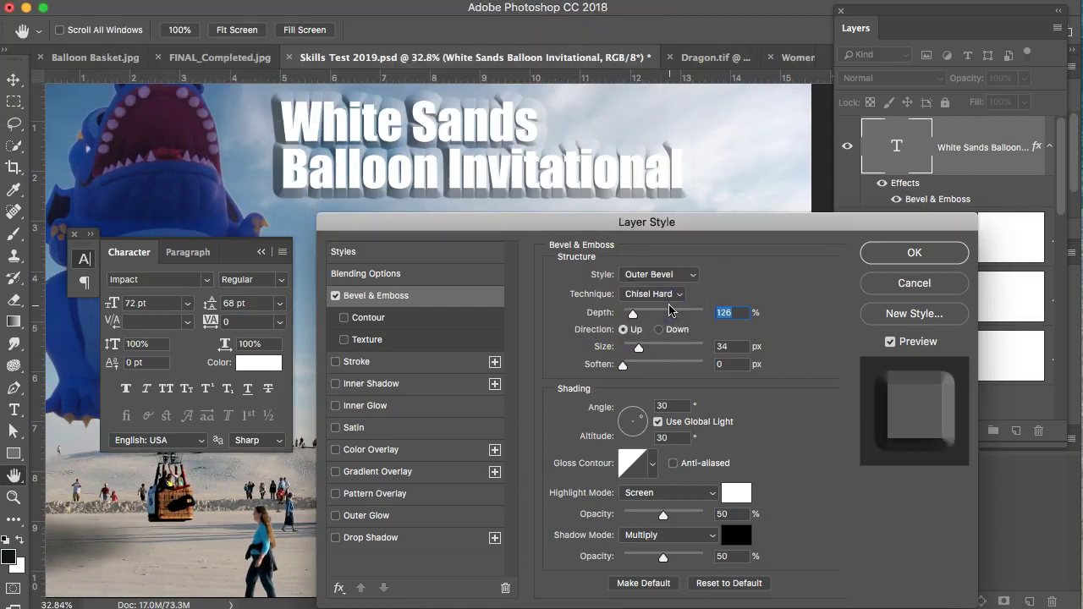
click(665, 293)
click(669, 308)
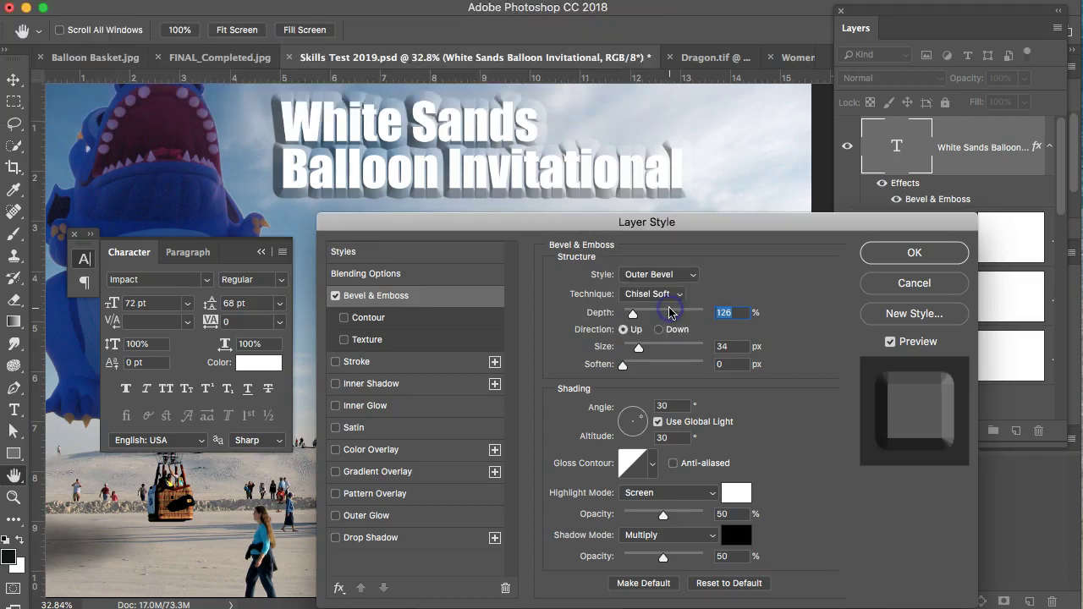
Return the style to Inner Bevel and reduce the bevel Size to 4 px.
click(668, 276)
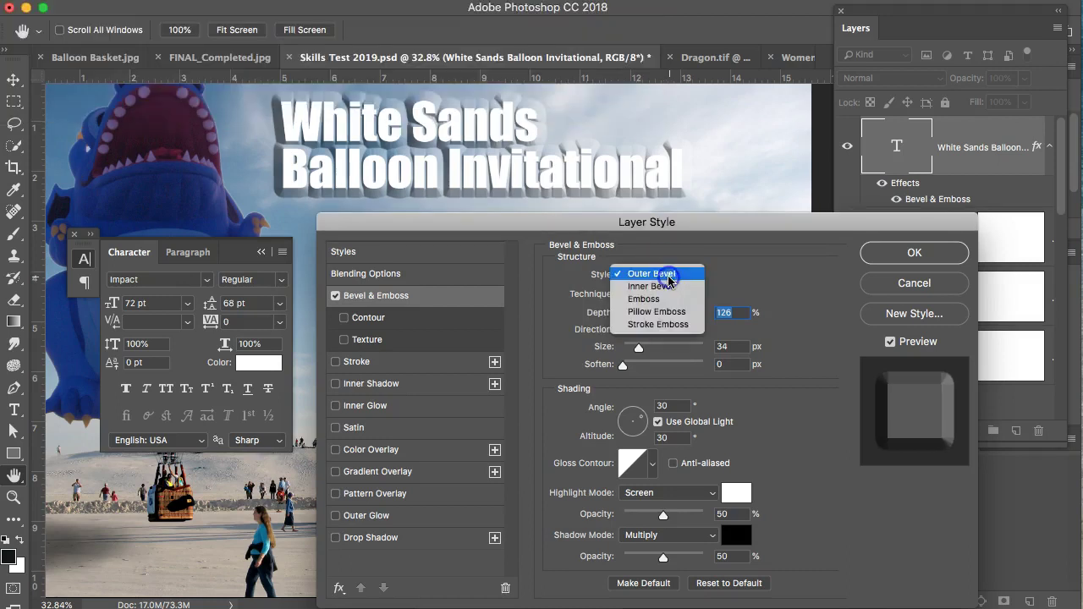
click(668, 286)
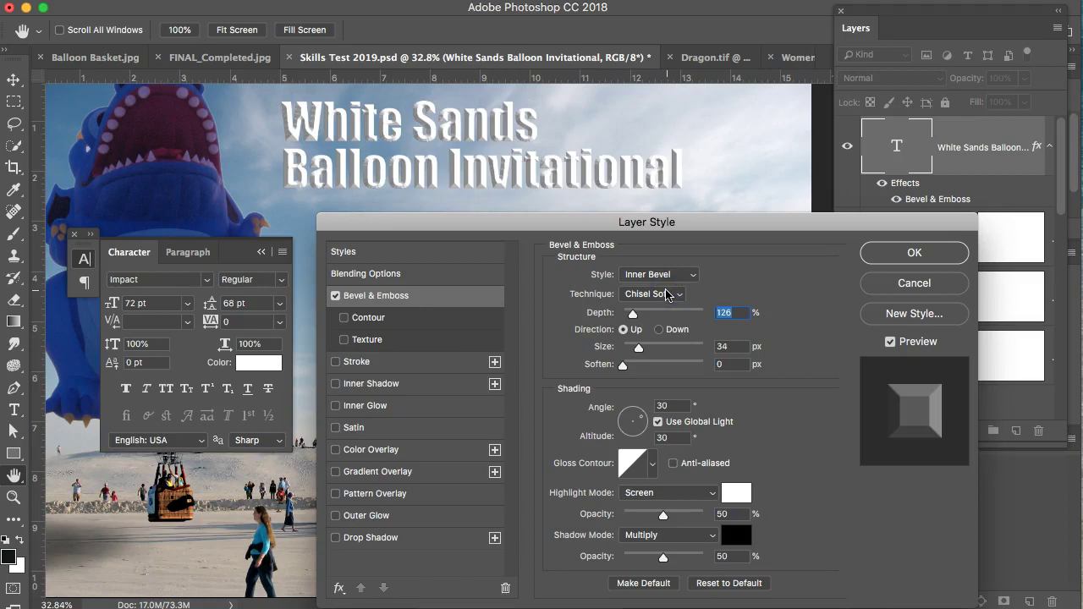
click(637, 347)
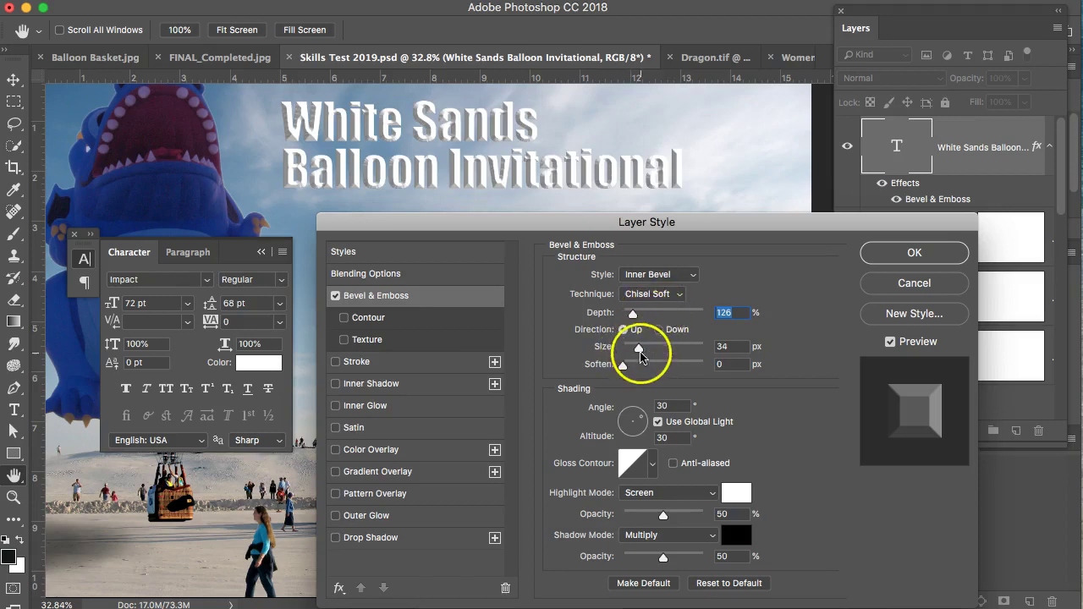
drag(639, 348, 626, 348)
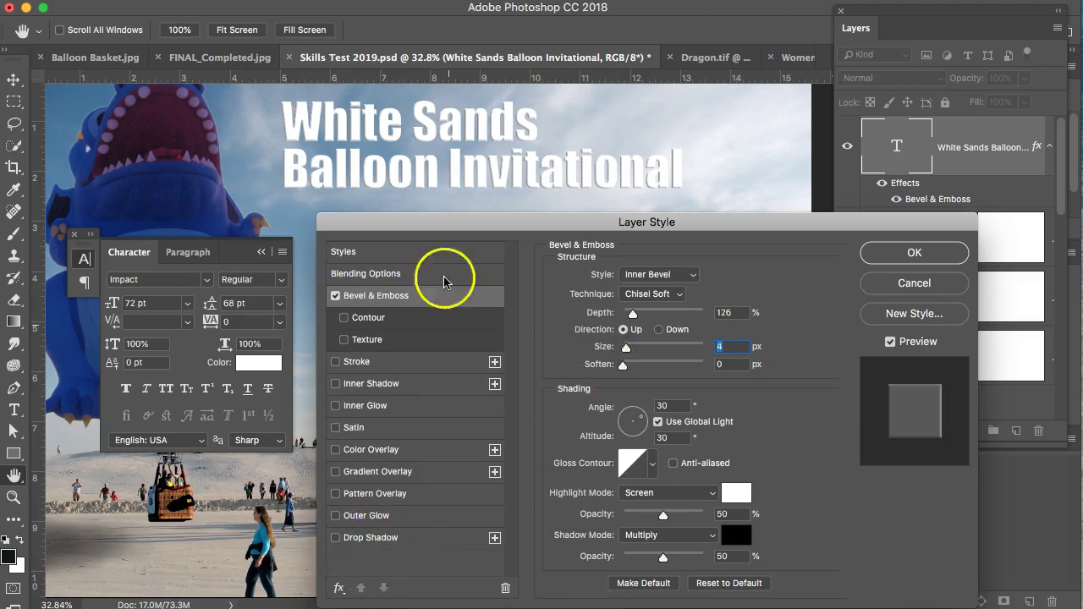
Add a Drop Shadow to the title with 21 px distance and 48% opacity.
click(357, 544)
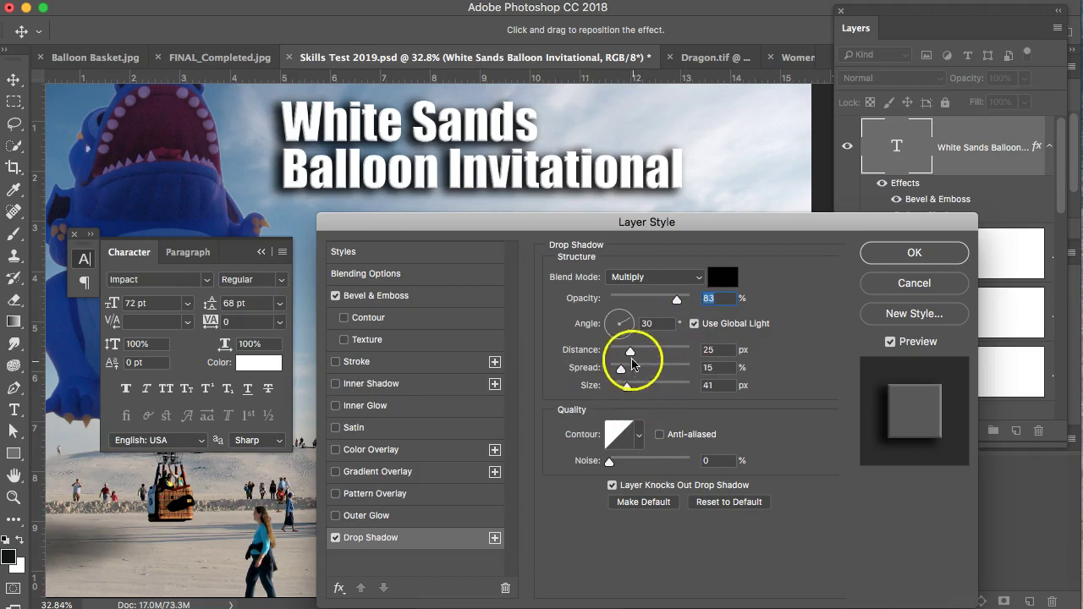
drag(630, 351, 616, 319)
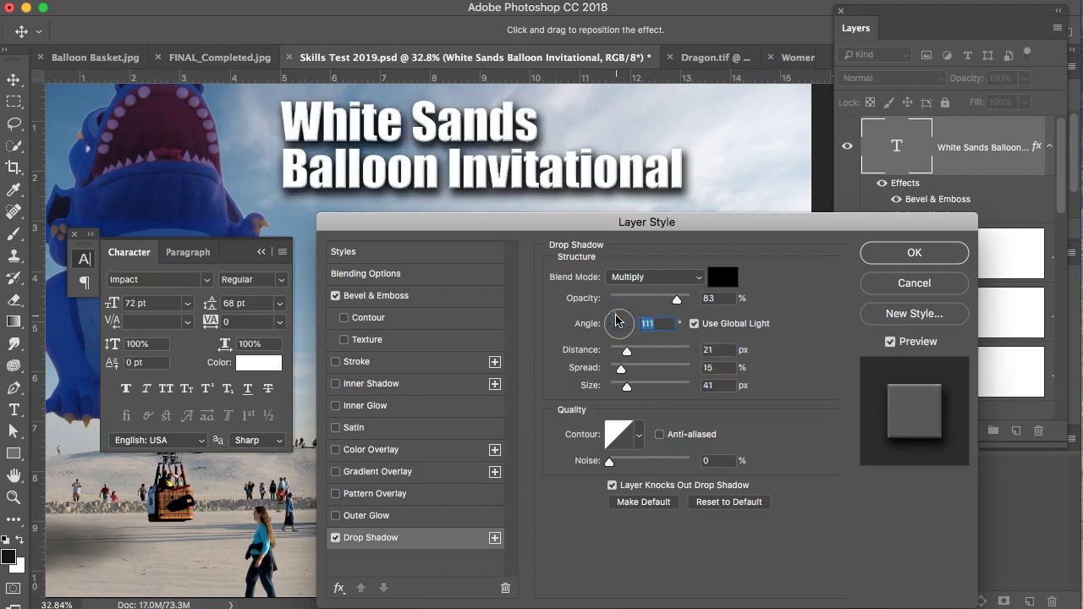
drag(676, 299, 649, 307)
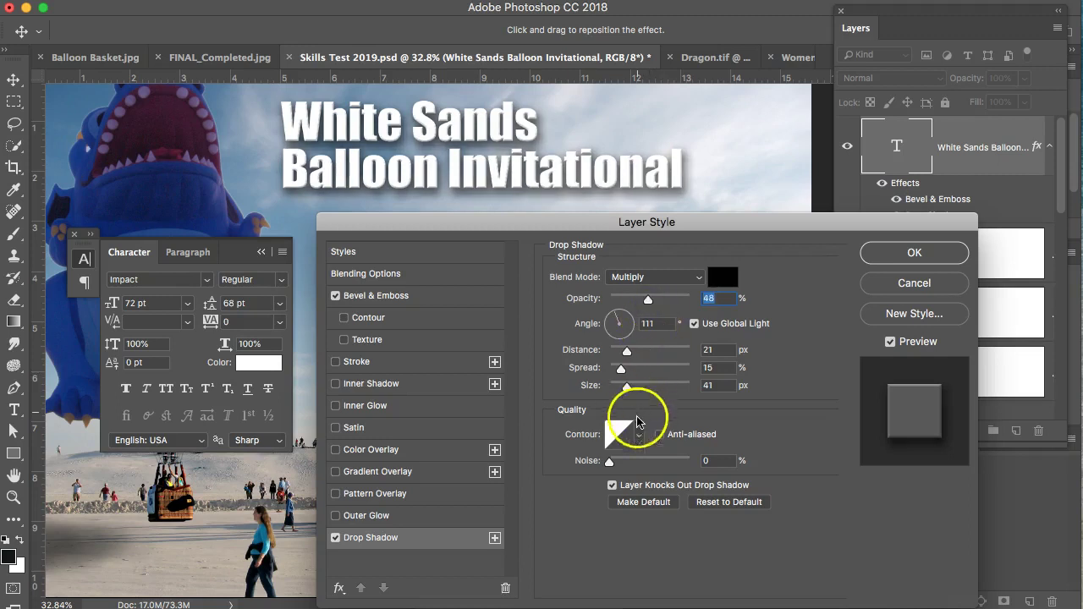
Preview several shadow contour presets, keep Linear, and enlarge the shadow to 57 px.
click(639, 437)
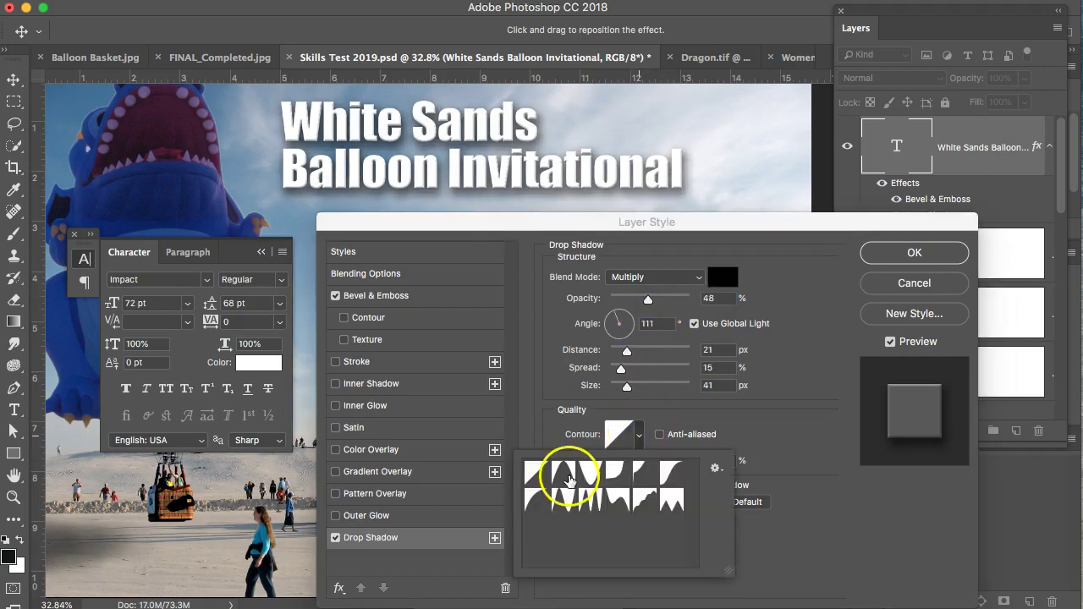
click(565, 475)
click(587, 479)
click(620, 476)
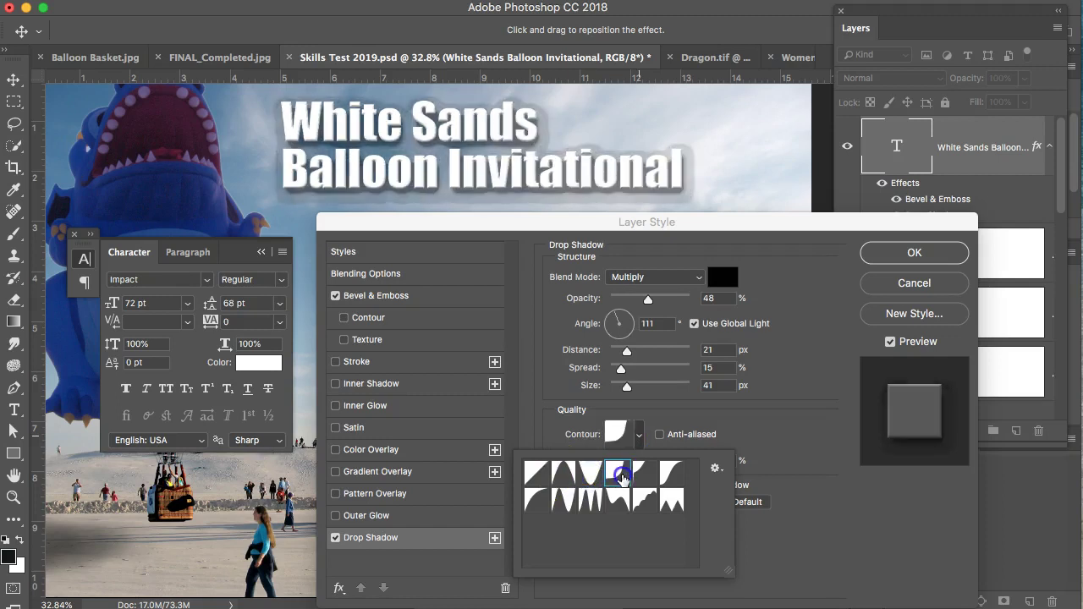
click(648, 478)
click(672, 474)
click(558, 501)
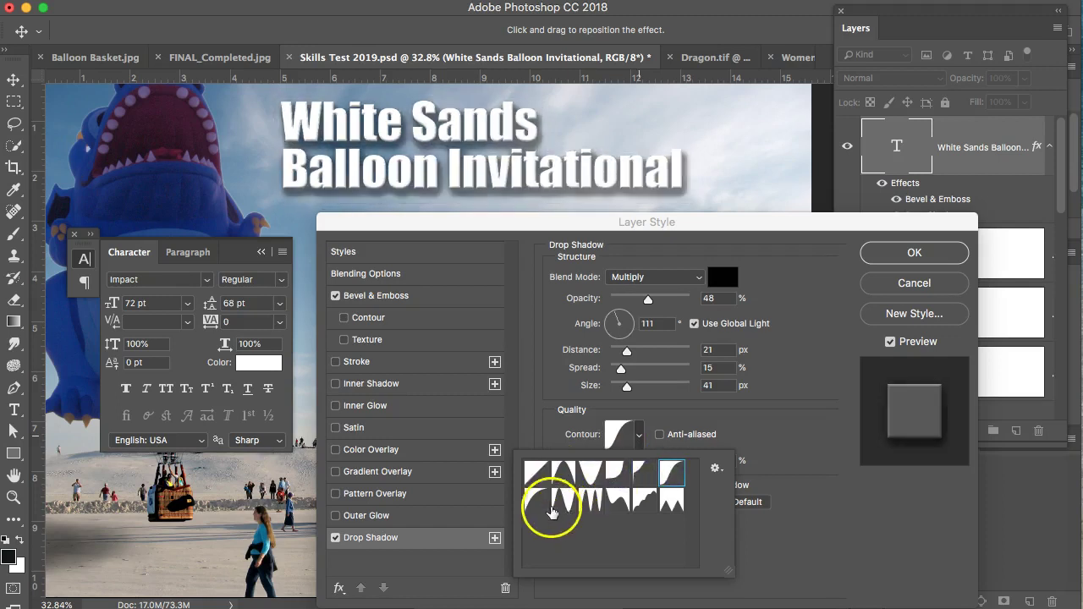
click(531, 503)
click(567, 506)
click(597, 504)
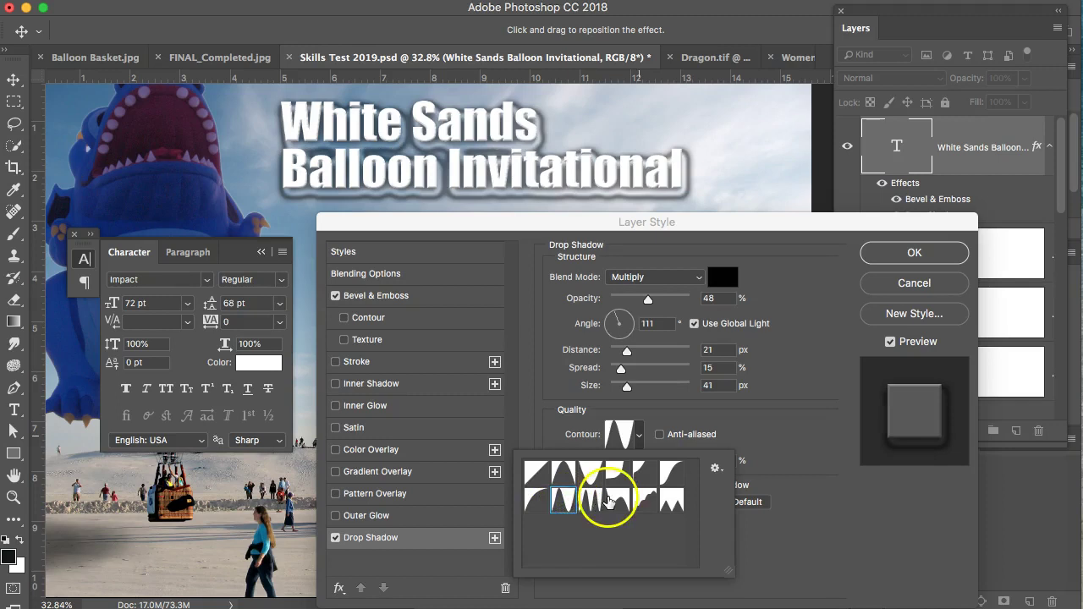
click(616, 503)
click(643, 502)
click(669, 502)
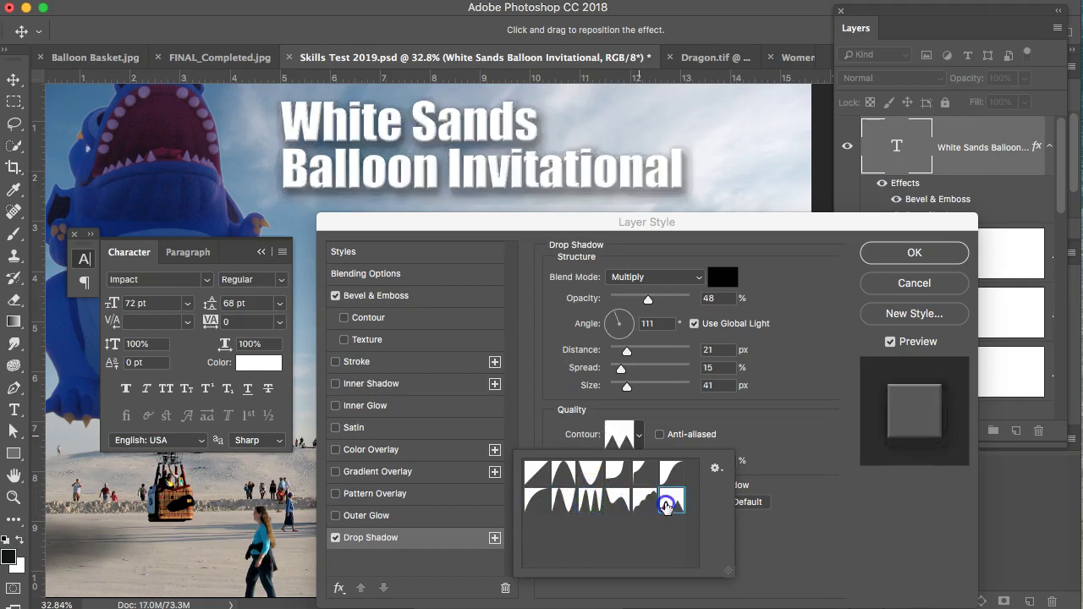
click(646, 503)
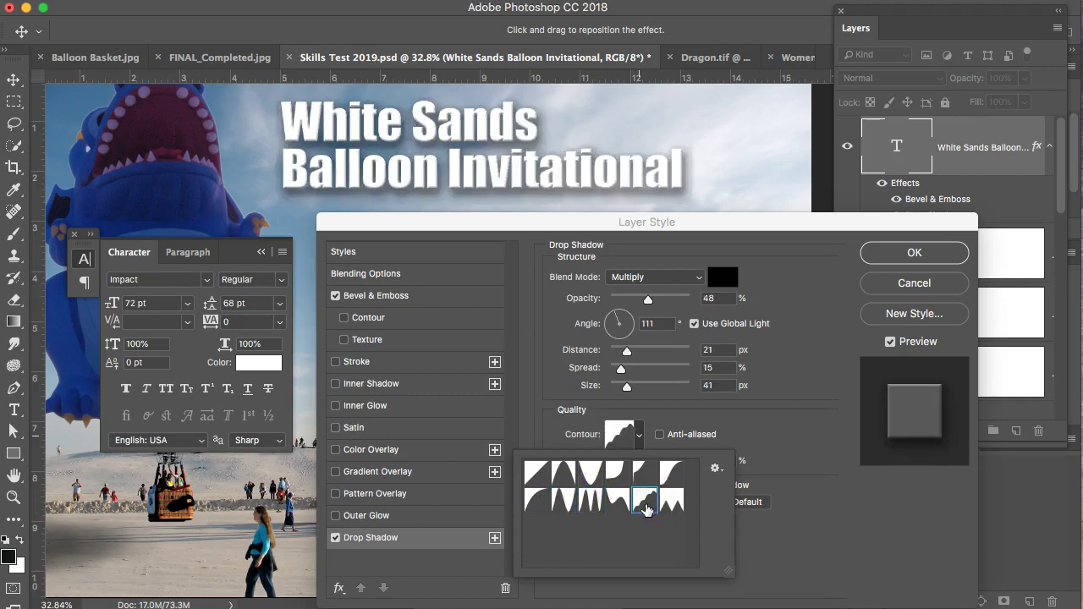
click(536, 473)
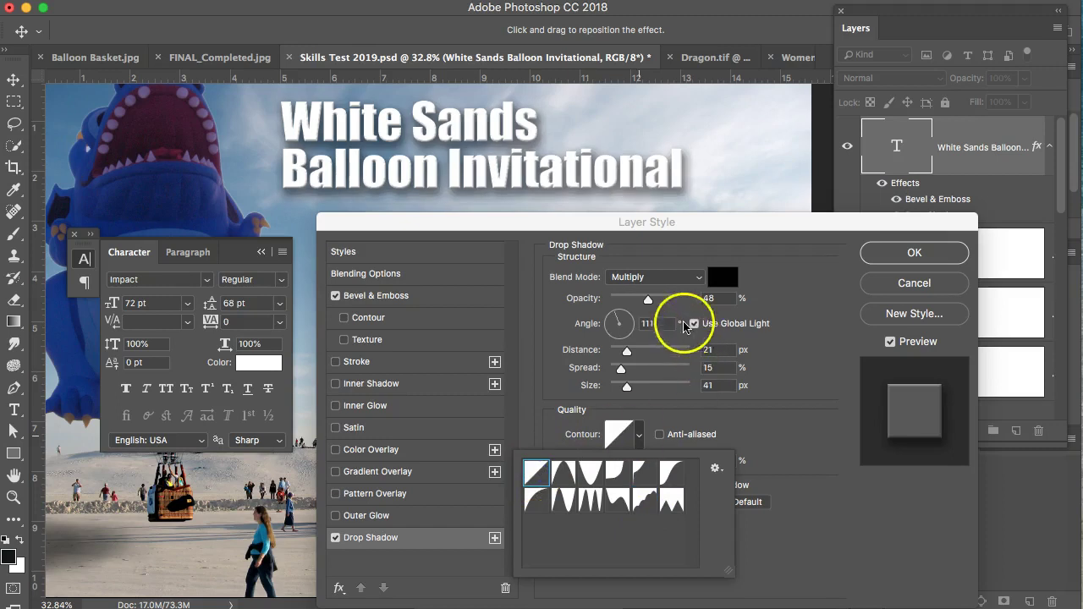
drag(626, 386, 632, 391)
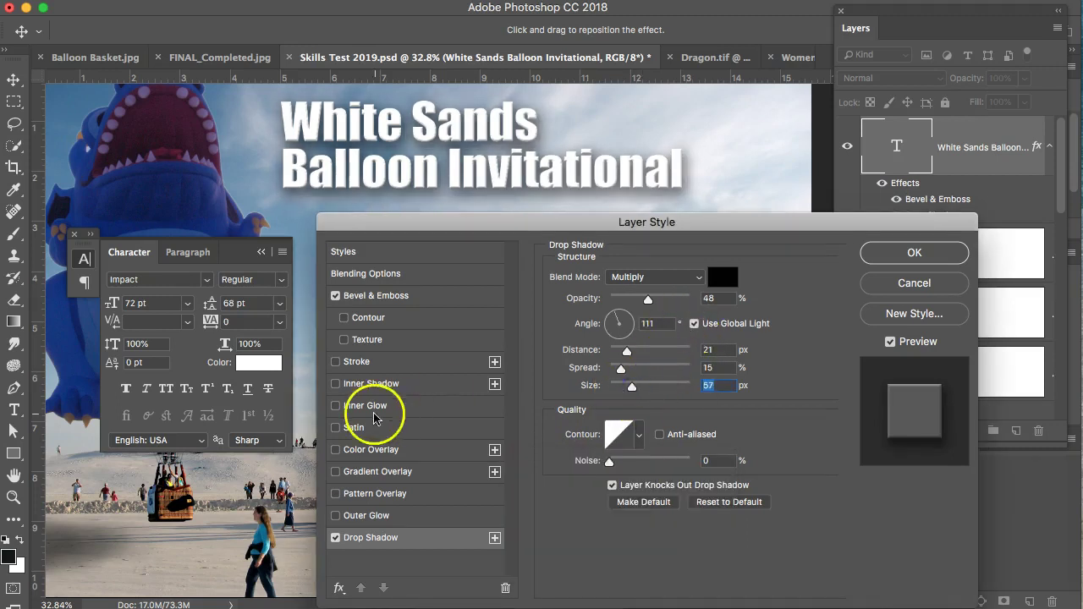
Refine the Inner Bevel to 6 px size, 3 px soften and 95% depth.
click(425, 297)
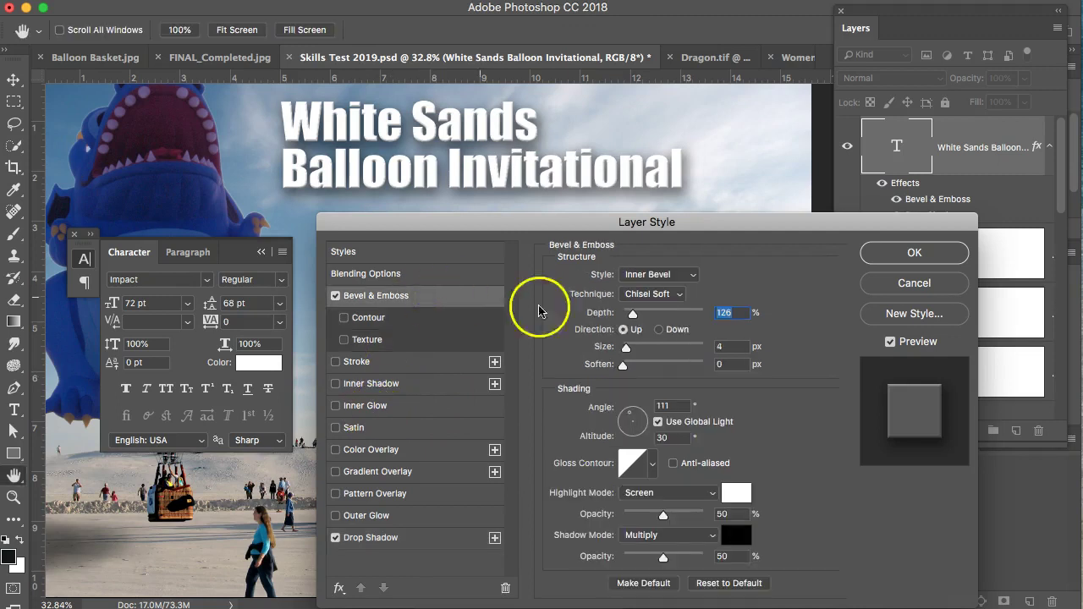
drag(627, 348, 641, 366)
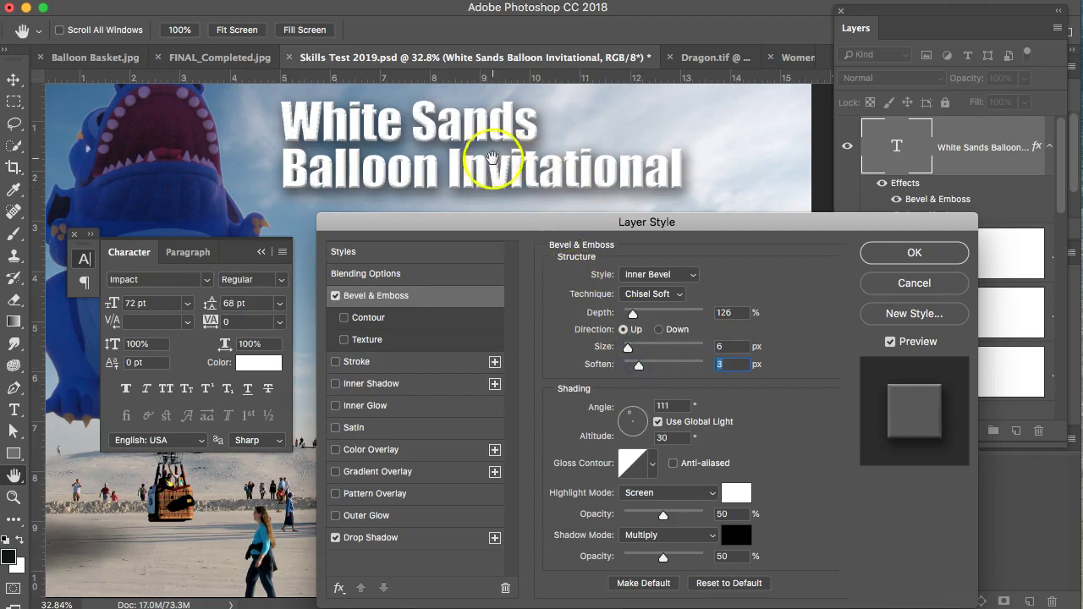
drag(633, 314, 630, 314)
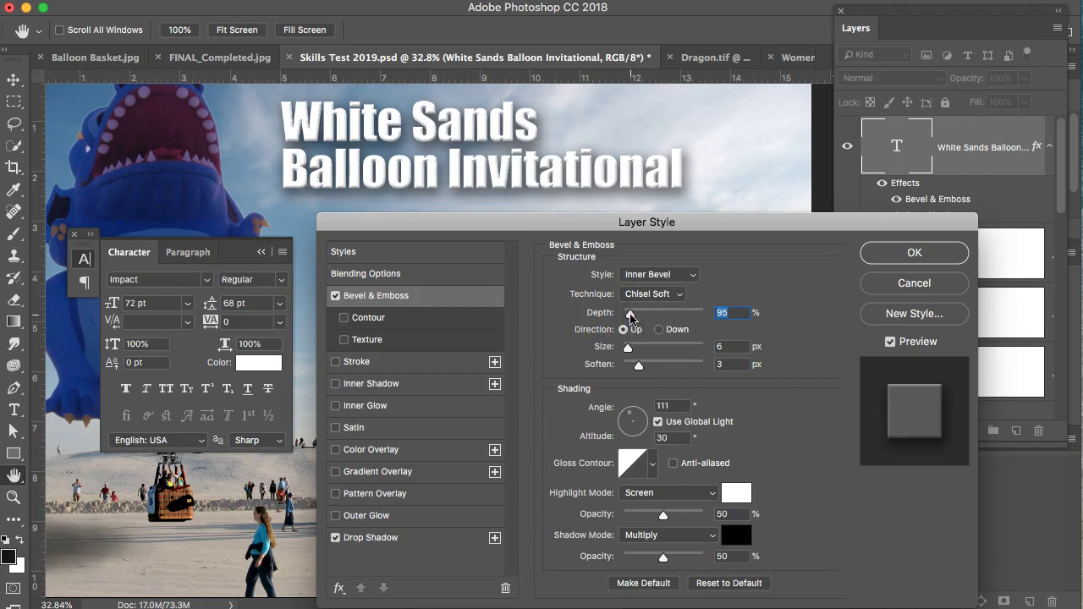
click(210, 60)
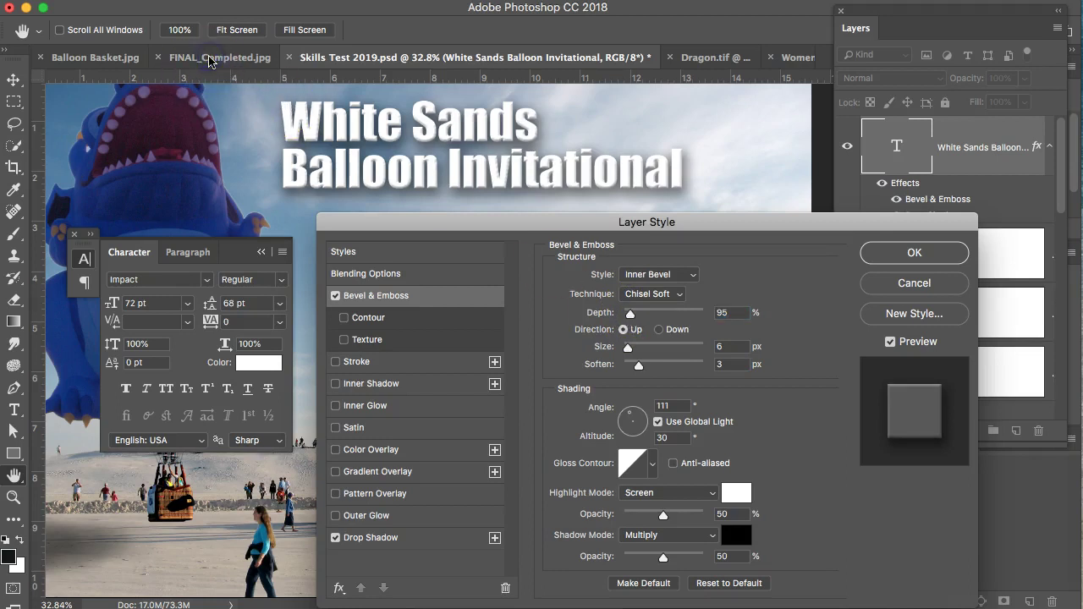